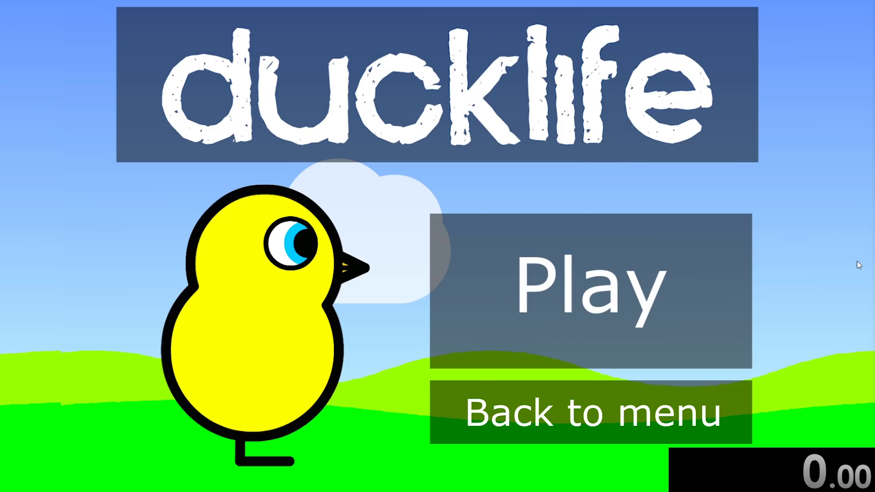
# Start a new game from the title screen and begin advancing the intro story.
pyautogui.click(503, 348)
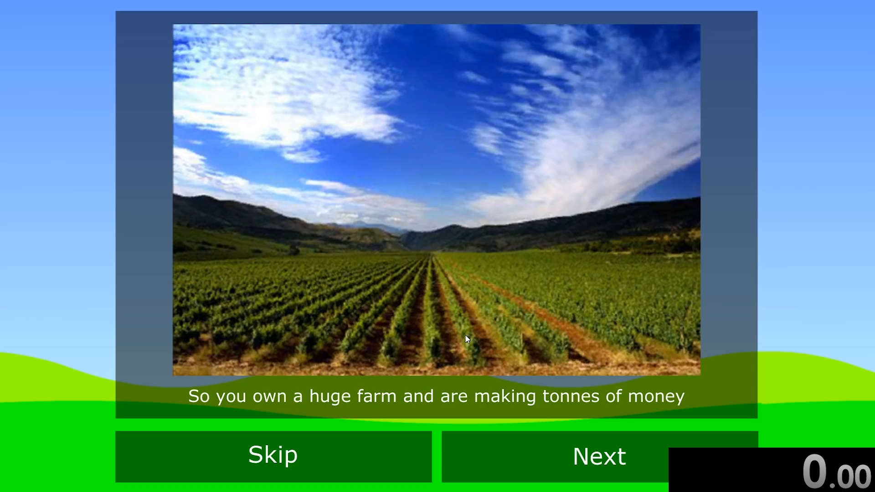
pyautogui.click(549, 463)
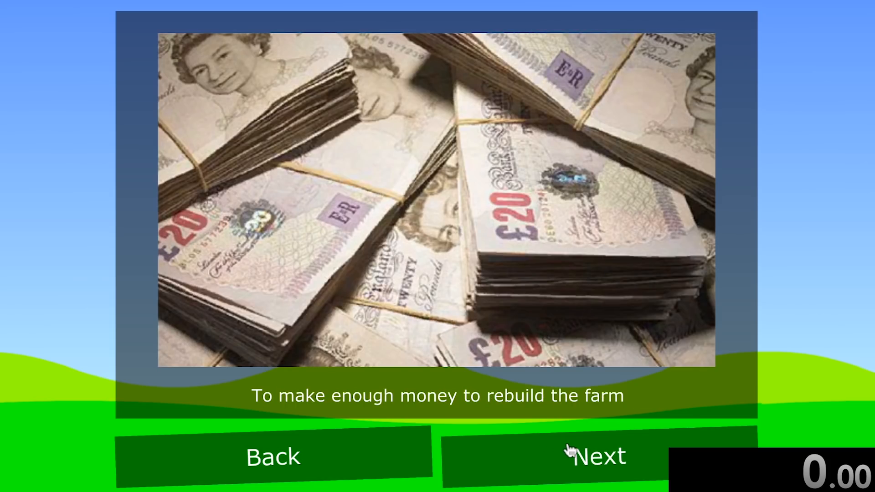
# Finish the intro, reach the hub, and run the first flying training sessions.
pyautogui.click(526, 466)
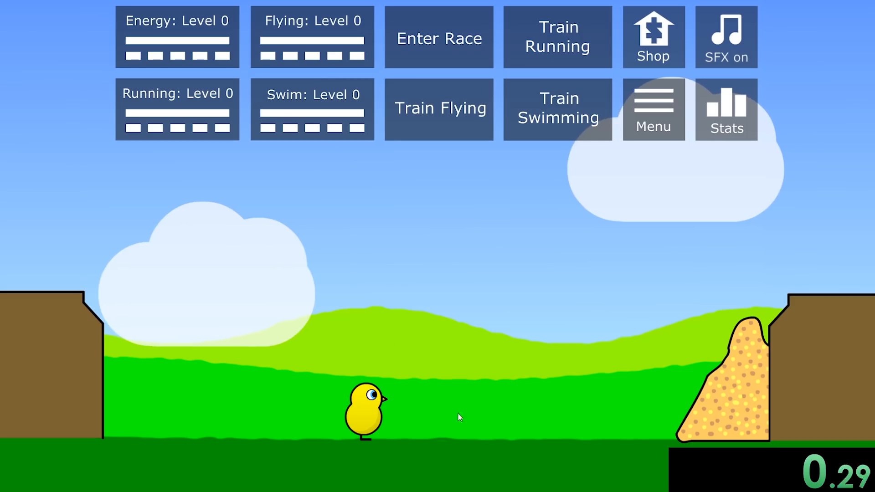
pyautogui.click(441, 109)
pyautogui.click(517, 256)
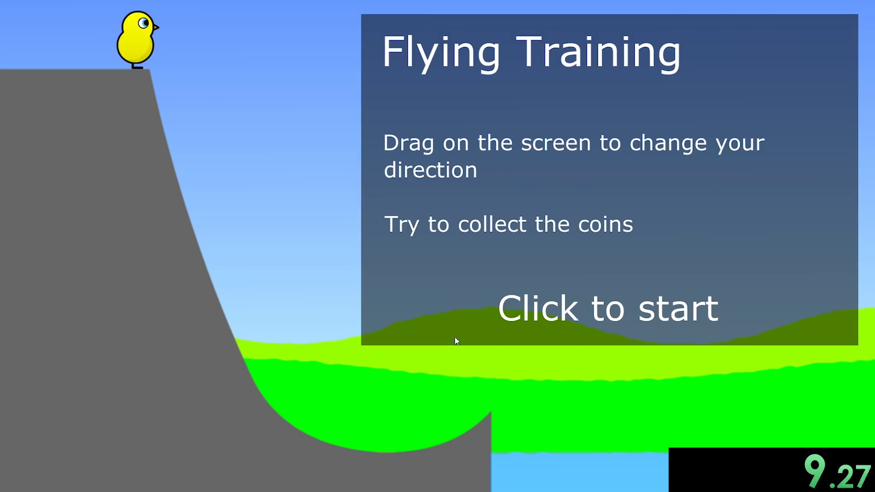
pyautogui.click(638, 301)
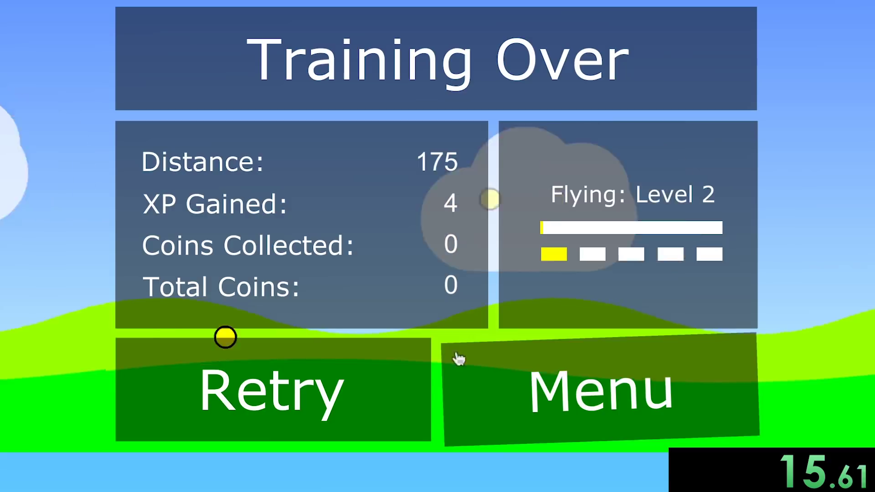
pyautogui.click(342, 390)
pyautogui.click(726, 393)
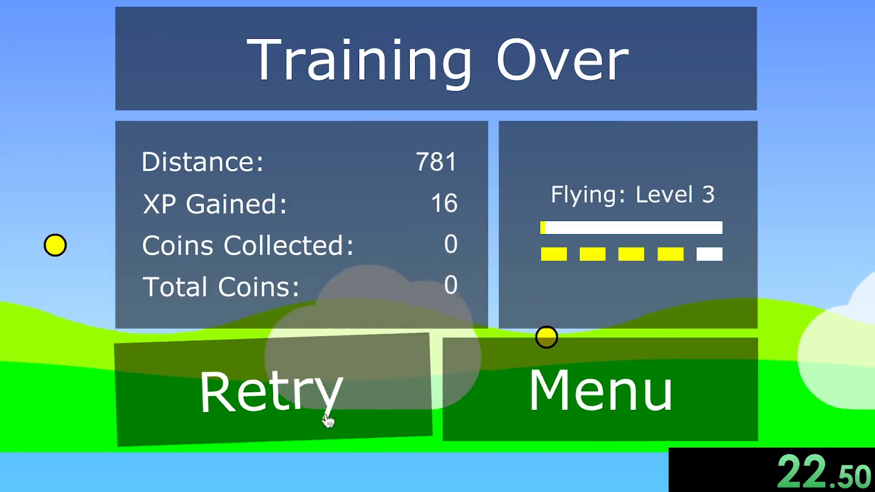
# Retry flying training run after run until Flying reaches level 150.
pyautogui.click(329, 419)
pyautogui.click(753, 411)
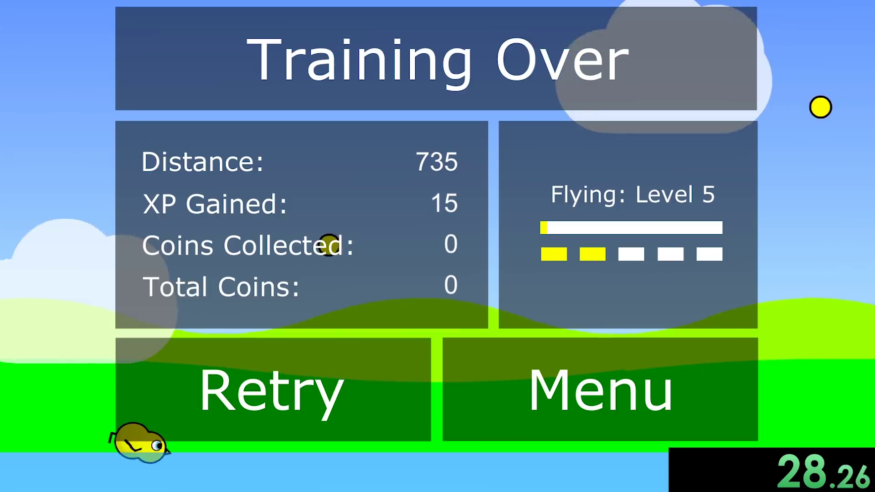
pyautogui.click(328, 410)
pyautogui.click(753, 411)
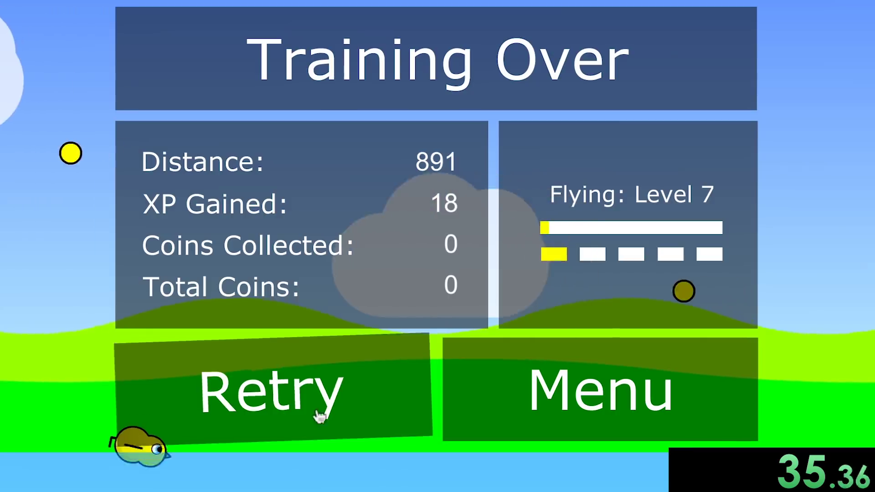
pyautogui.click(322, 415)
pyautogui.click(722, 428)
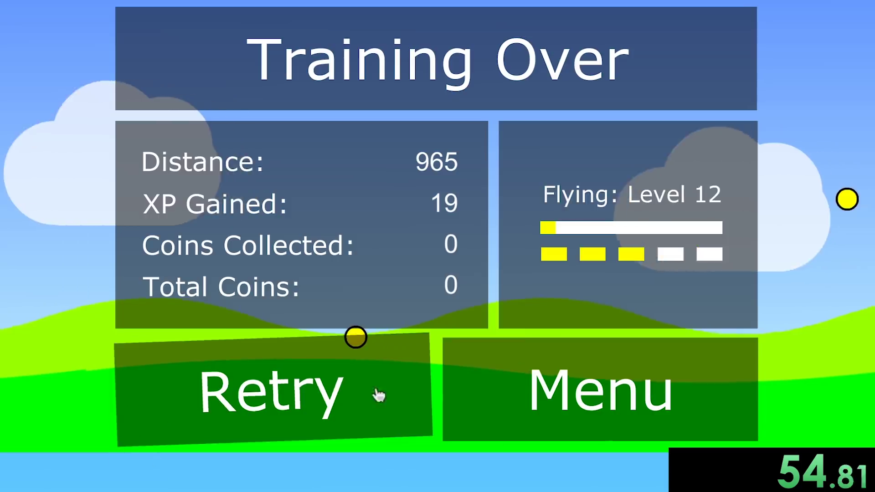
pyautogui.click(377, 393)
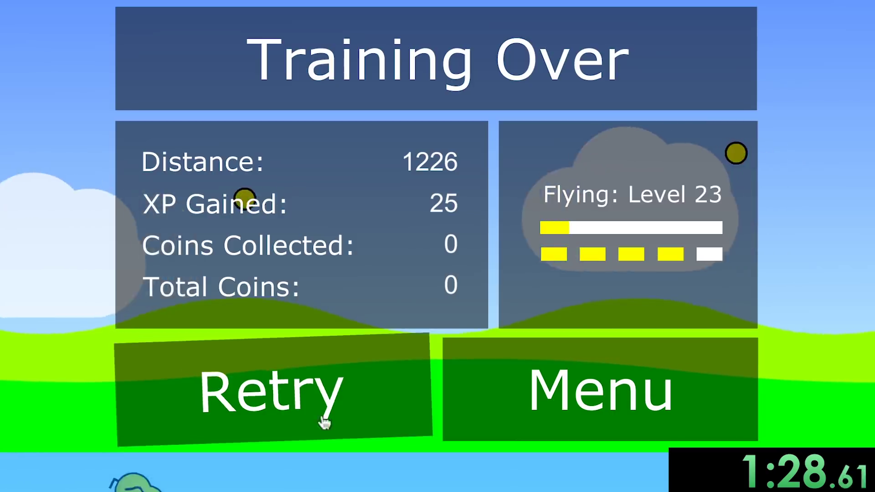
pyautogui.click(329, 418)
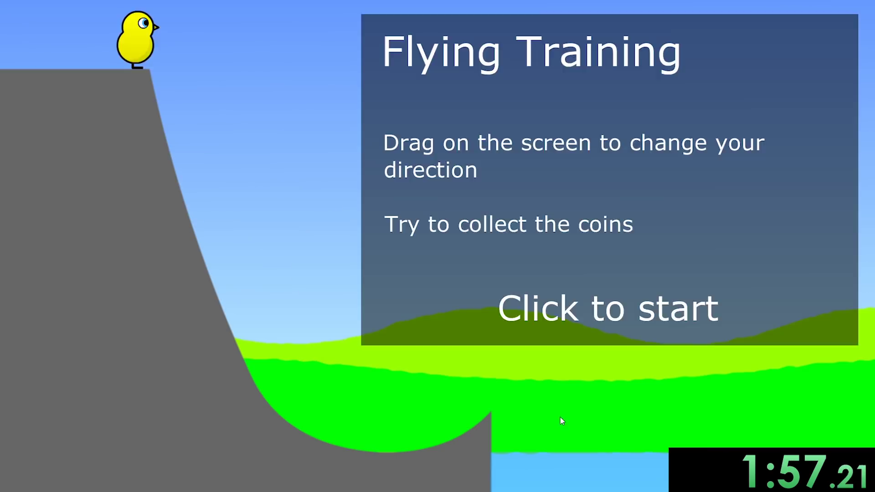
pyautogui.click(562, 421)
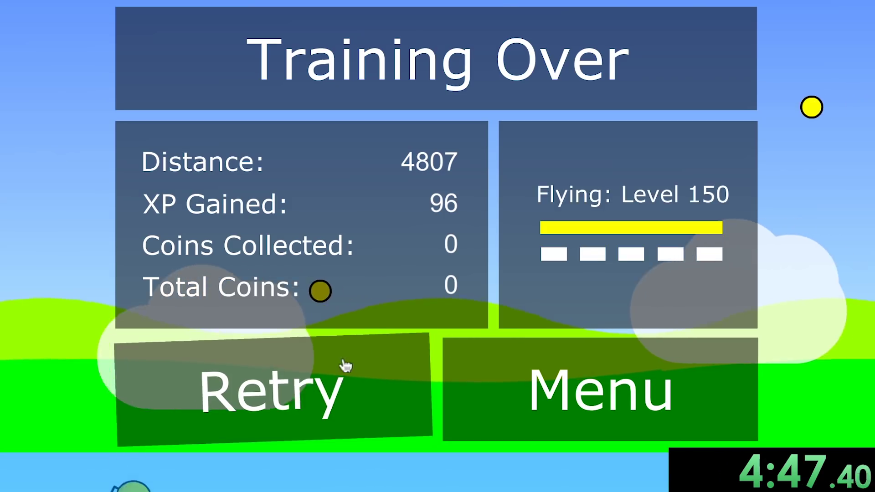
# Return to the hub from the flying results and start the first running training run.
pyautogui.click(445, 363)
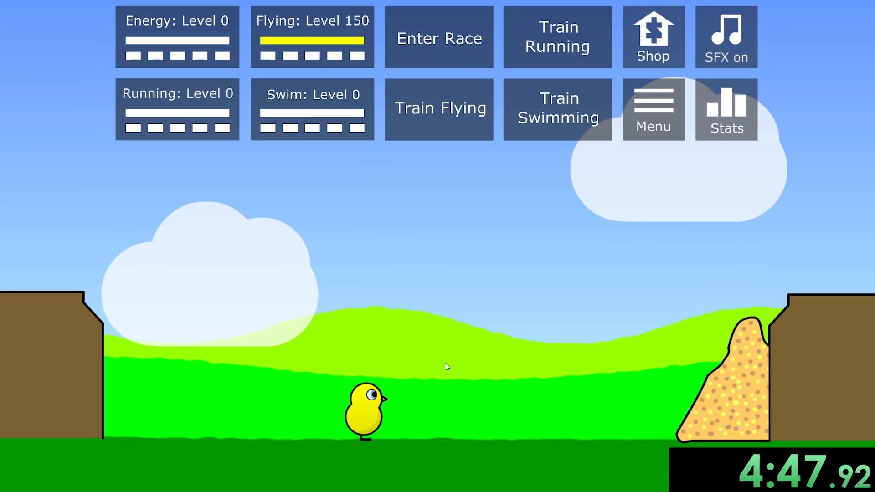
pyautogui.click(553, 49)
pyautogui.click(536, 200)
pyautogui.click(616, 240)
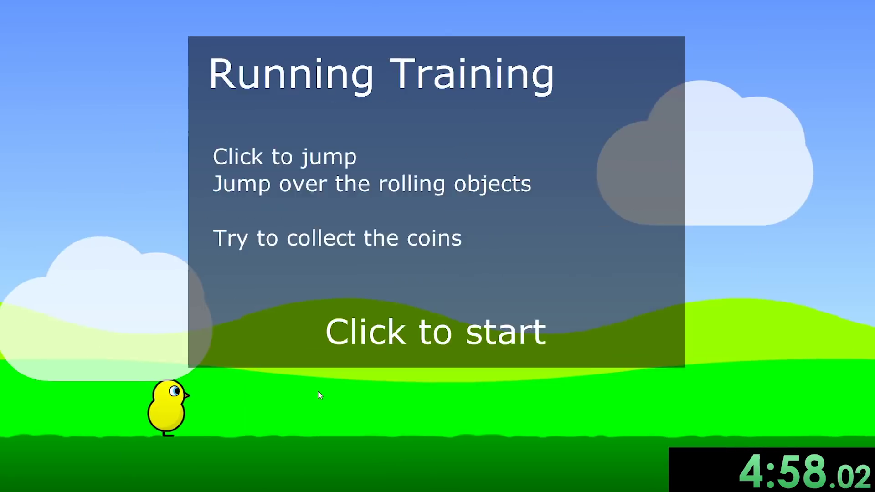
# Retry short running runs and begin jumping the rolling logs for early experience.
pyautogui.click(318, 390)
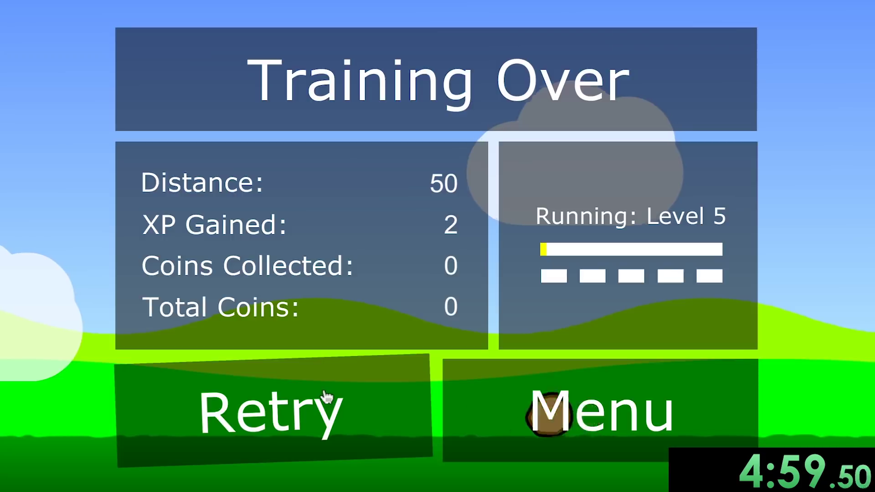
pyautogui.click(322, 391)
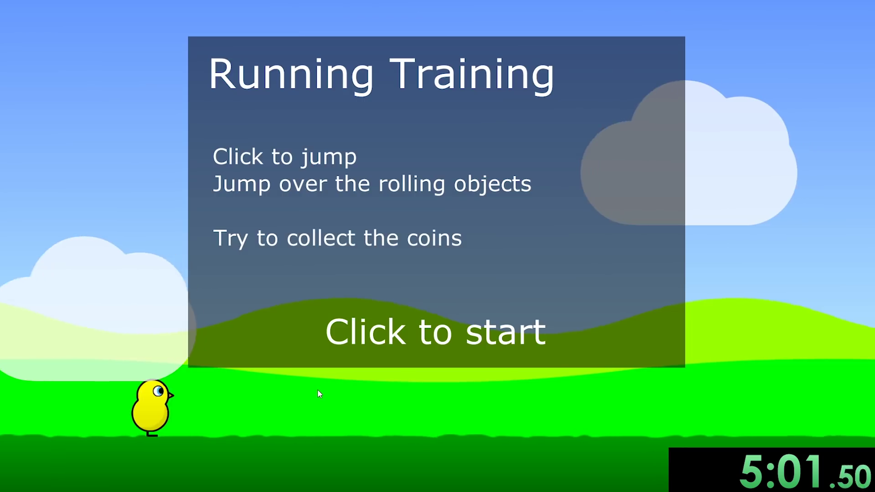
pyautogui.click(317, 389)
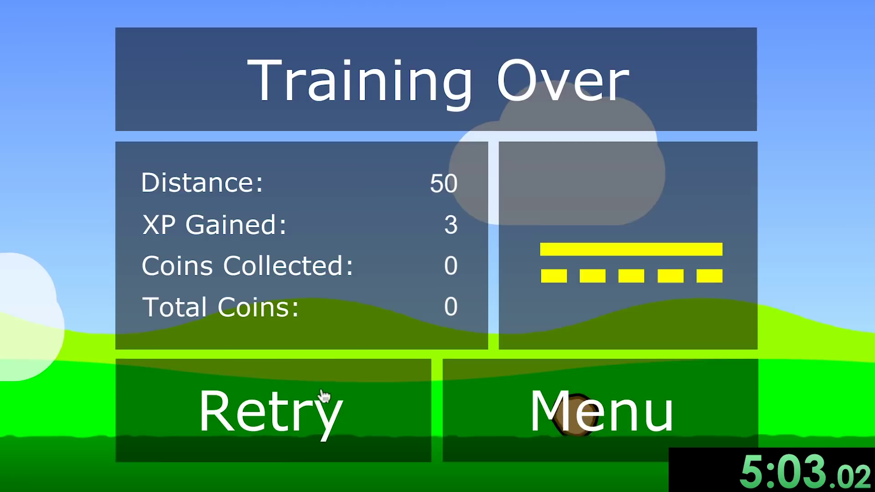
pyautogui.click(318, 389)
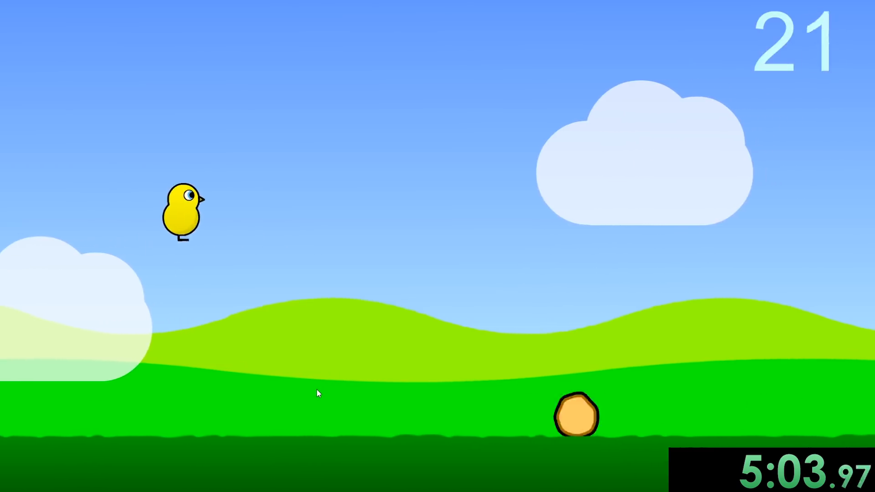
pyautogui.click(317, 390)
pyautogui.click(313, 389)
pyautogui.click(319, 396)
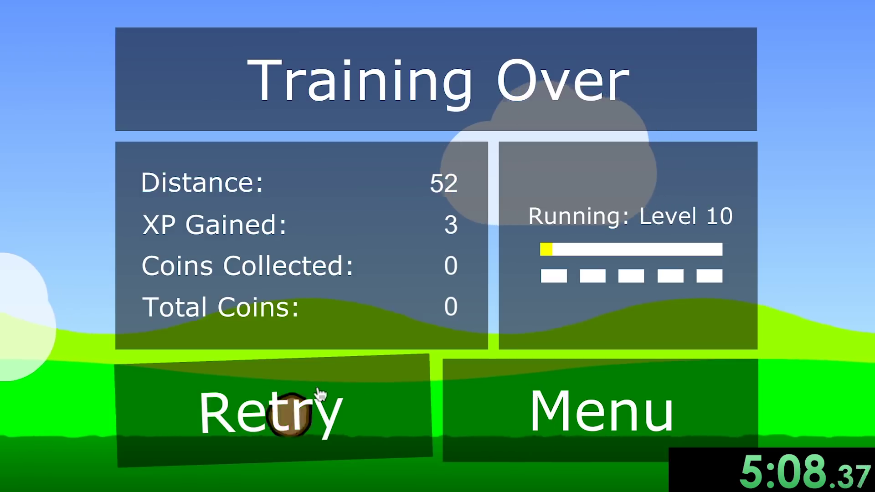
pyautogui.click(313, 388)
pyautogui.click(319, 394)
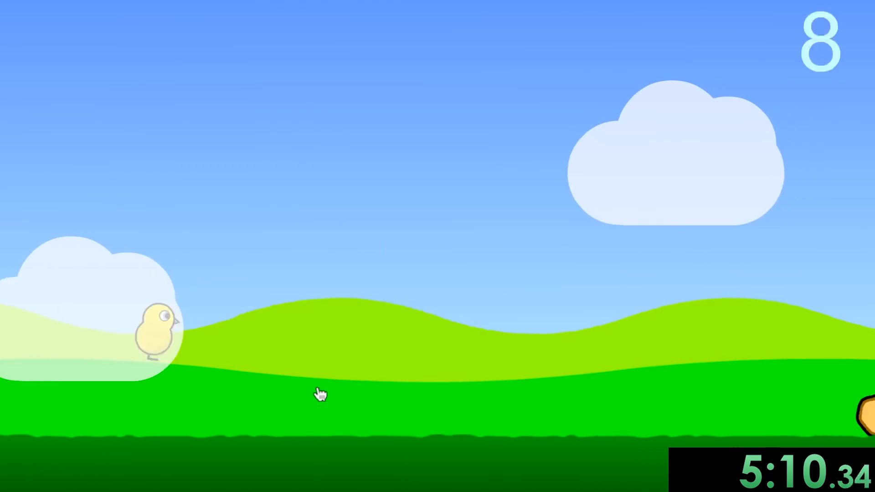
pyautogui.click(312, 388)
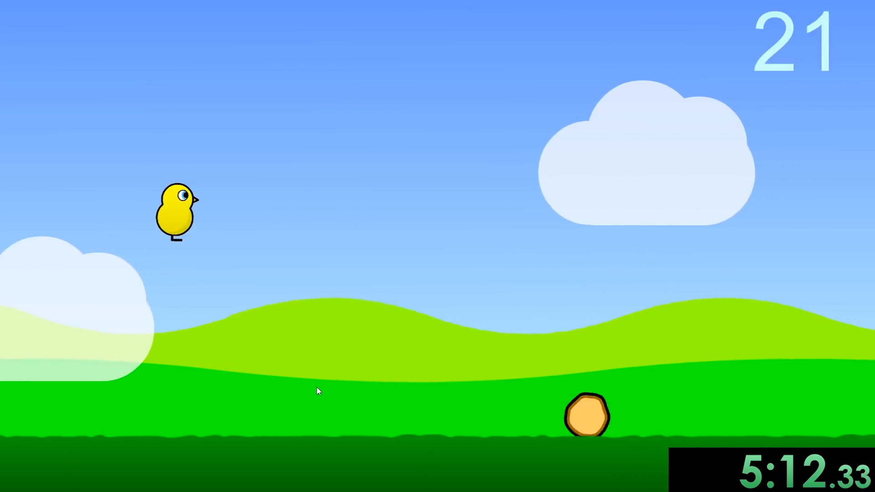
pyautogui.click(317, 390)
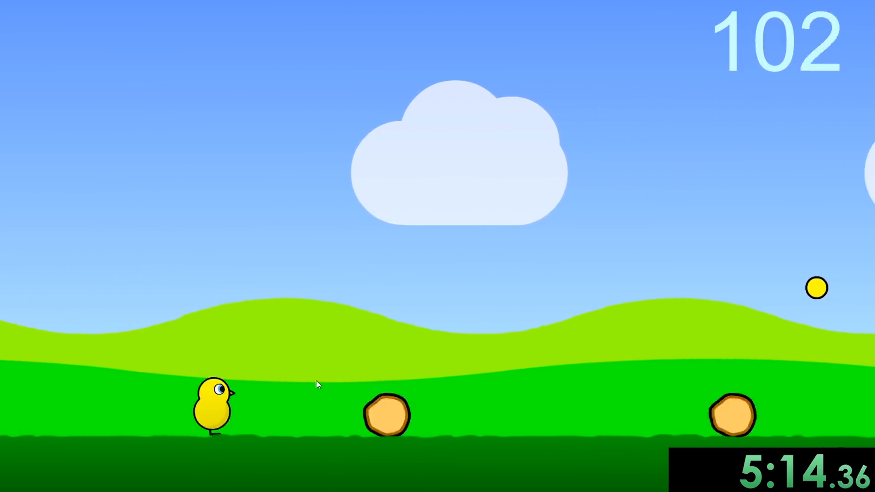
pyautogui.click(317, 386)
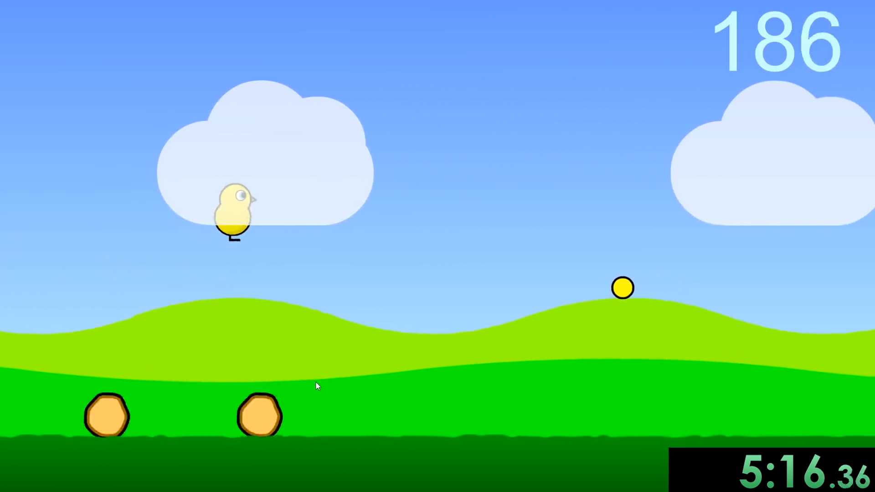
pyautogui.click(315, 385)
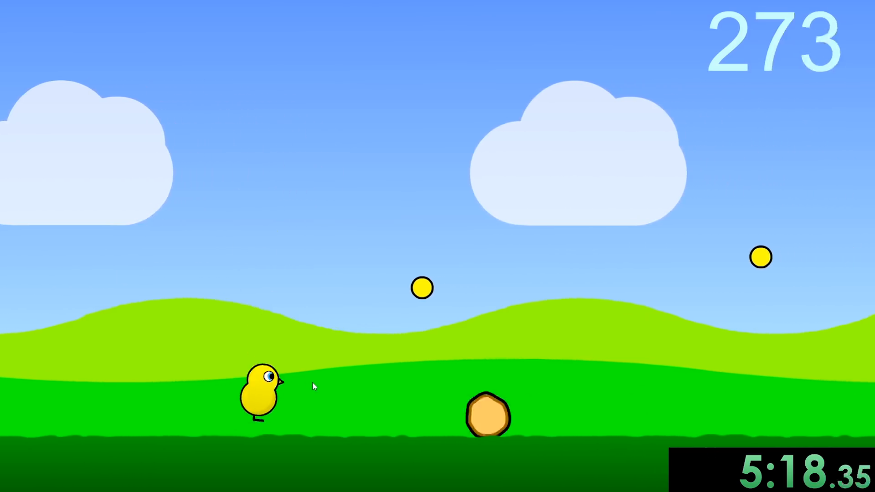
pyautogui.click(313, 381)
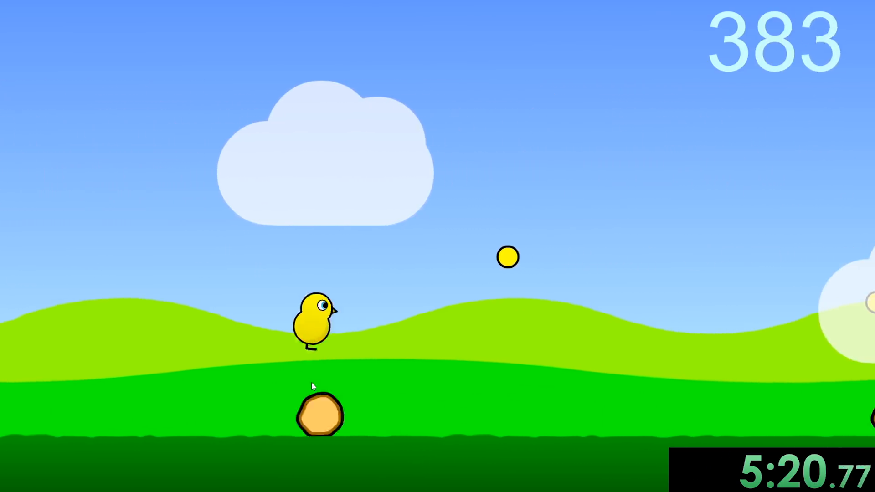
pyautogui.click(311, 382)
pyautogui.click(311, 382)
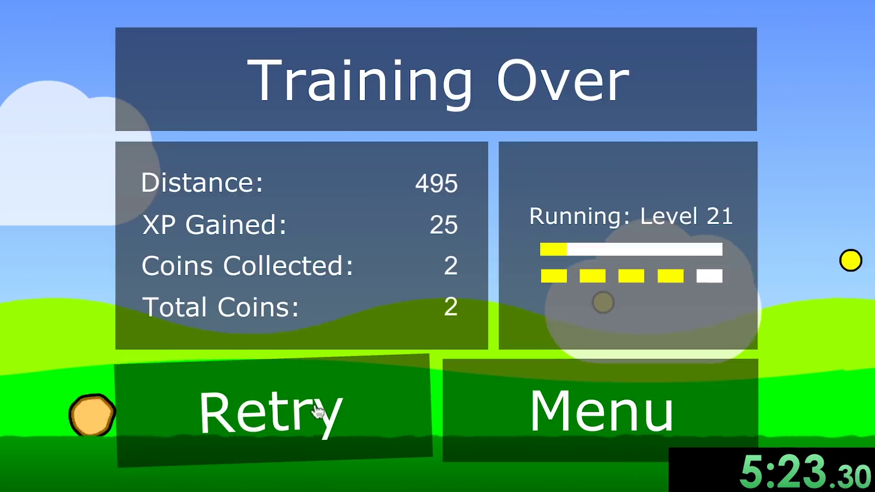
pyautogui.click(312, 411)
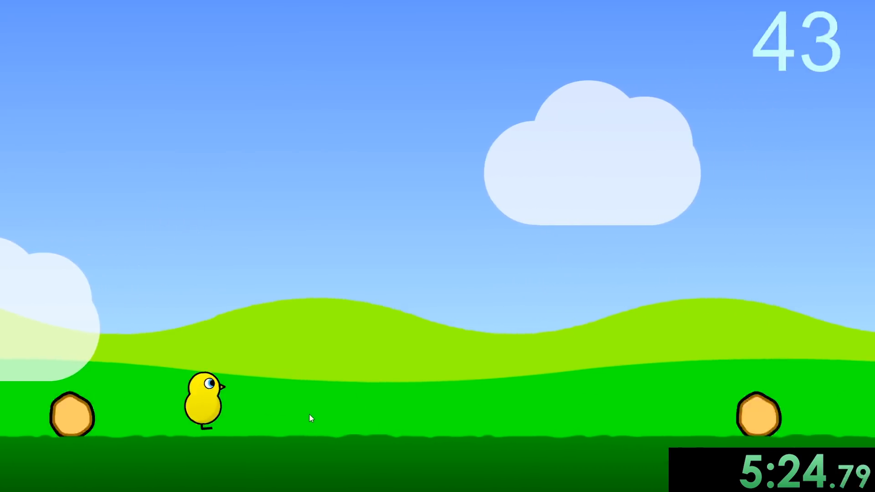
# Run longer log-jumping sessions, restarting after each crash into rocks or logs.
pyautogui.click(310, 411)
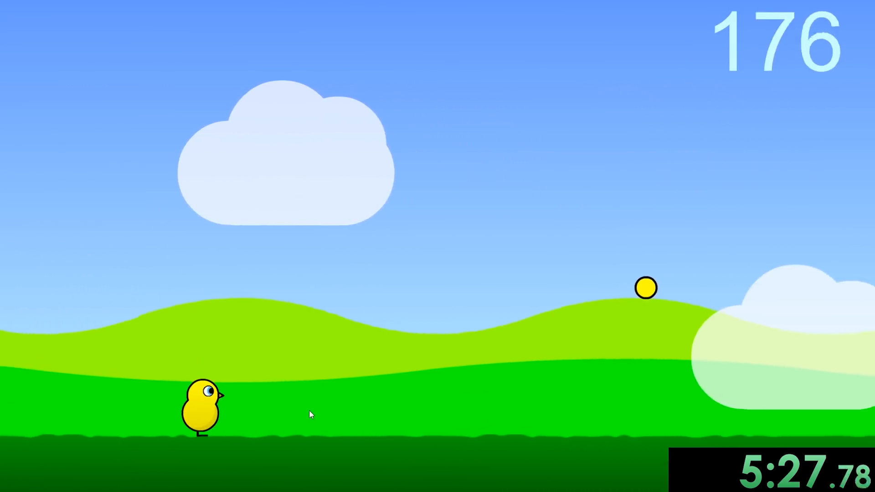
pyautogui.click(309, 409)
pyautogui.click(308, 408)
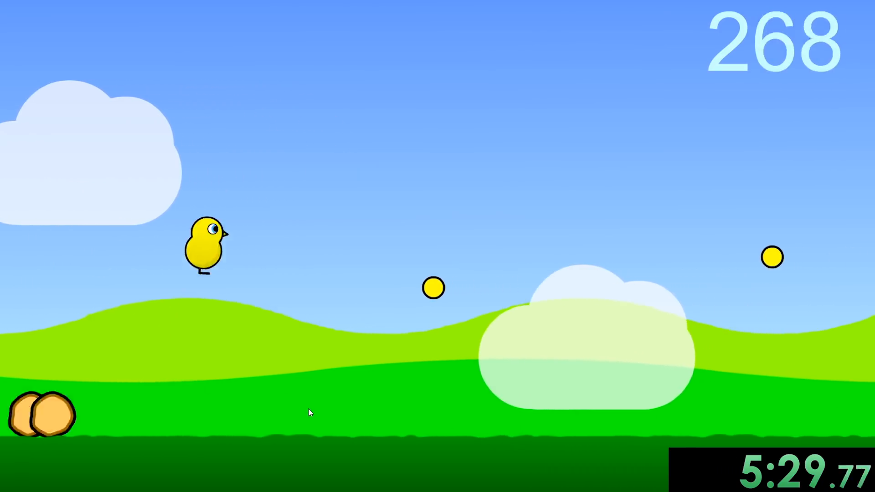
pyautogui.click(310, 407)
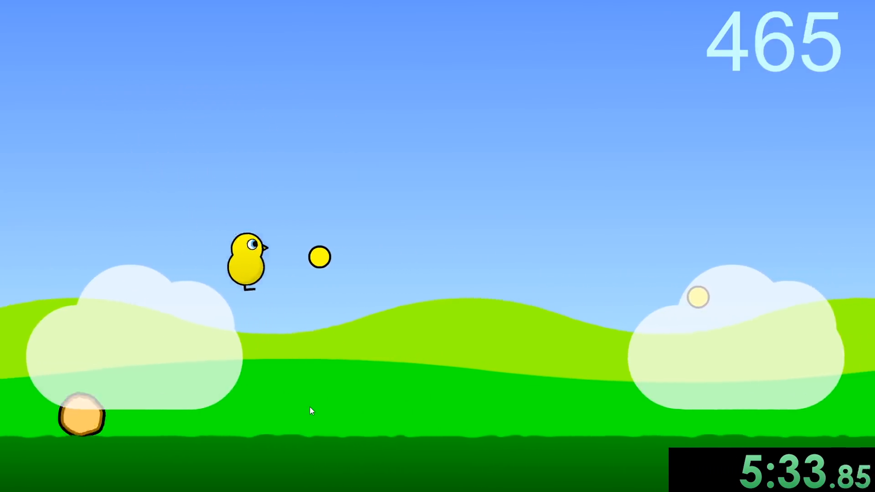
pyautogui.click(309, 407)
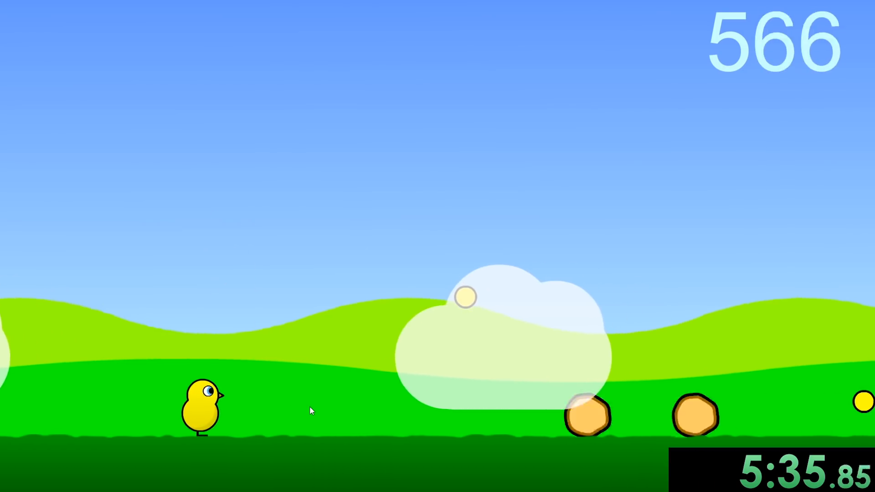
pyautogui.click(310, 406)
pyautogui.click(287, 417)
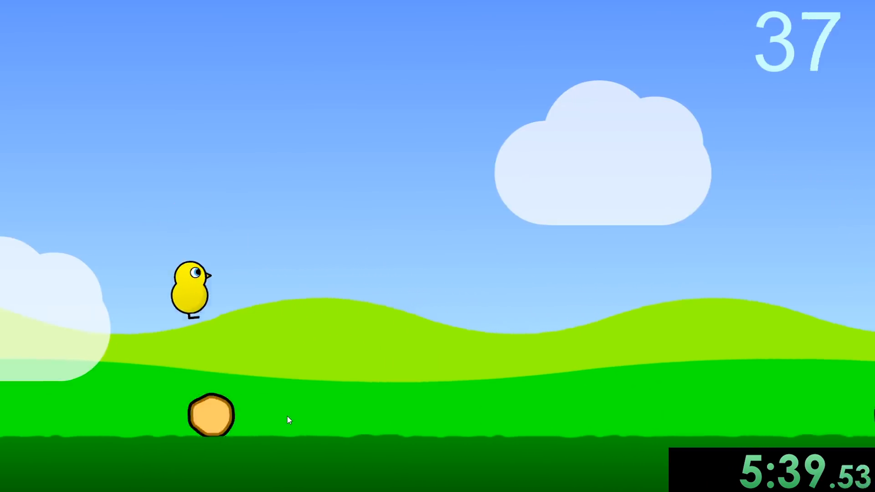
pyautogui.click(287, 415)
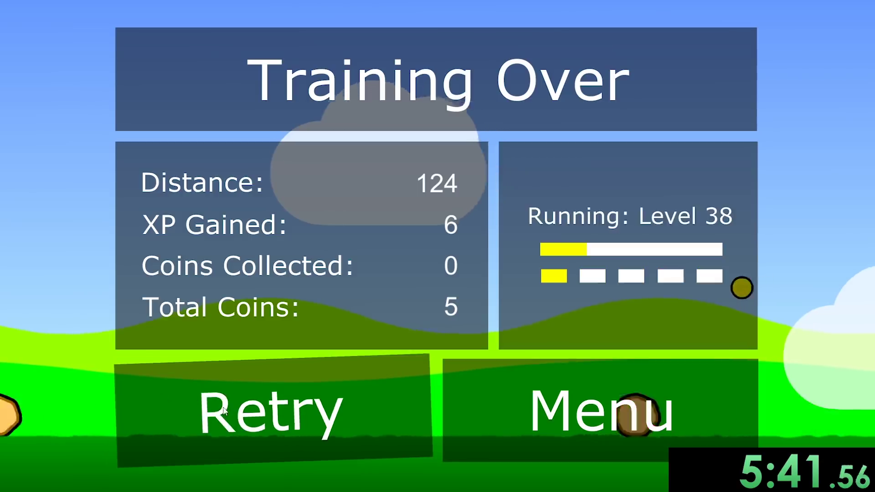
pyautogui.click(288, 416)
pyautogui.click(365, 401)
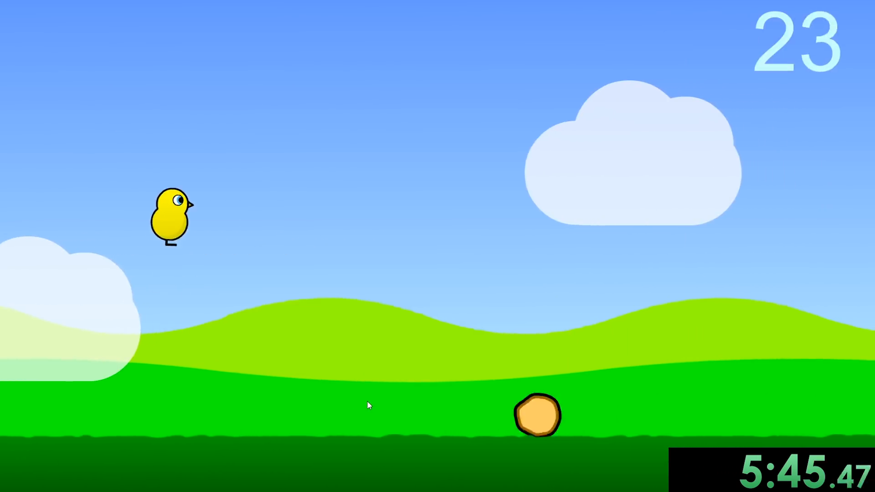
pyautogui.click(367, 399)
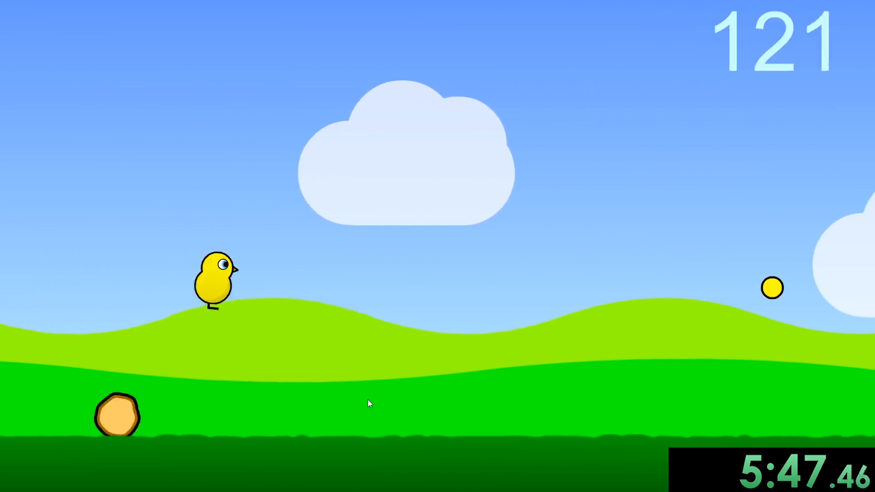
pyautogui.click(318, 412)
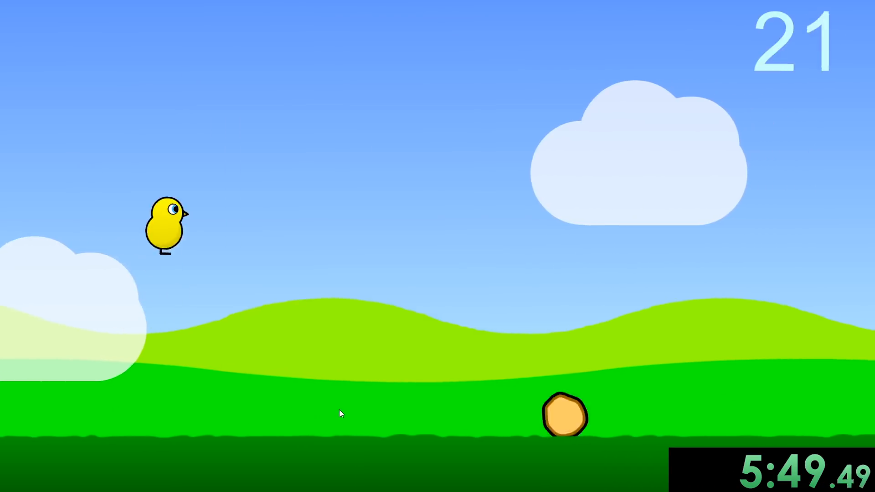
pyautogui.click(342, 407)
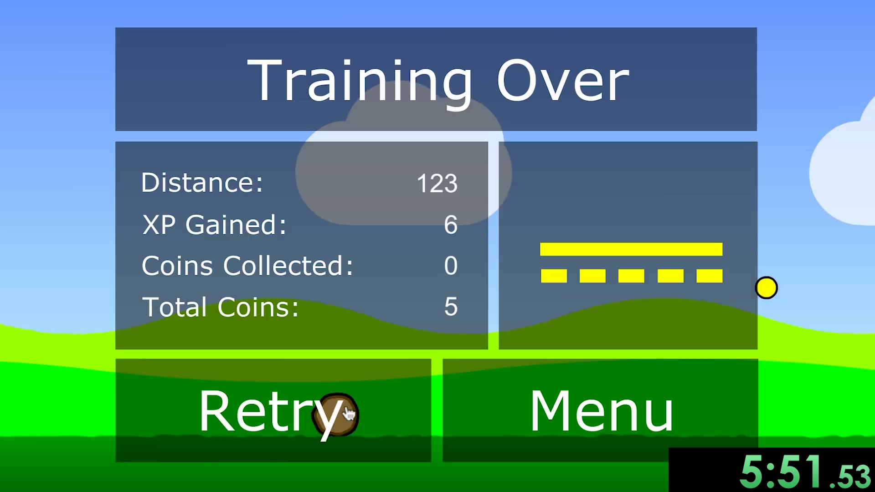
pyautogui.click(345, 407)
pyautogui.click(350, 403)
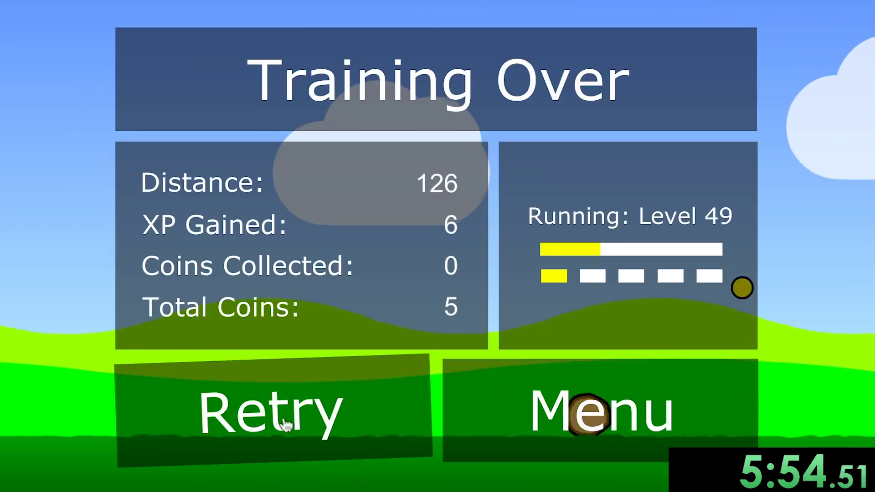
pyautogui.click(350, 402)
pyautogui.click(324, 405)
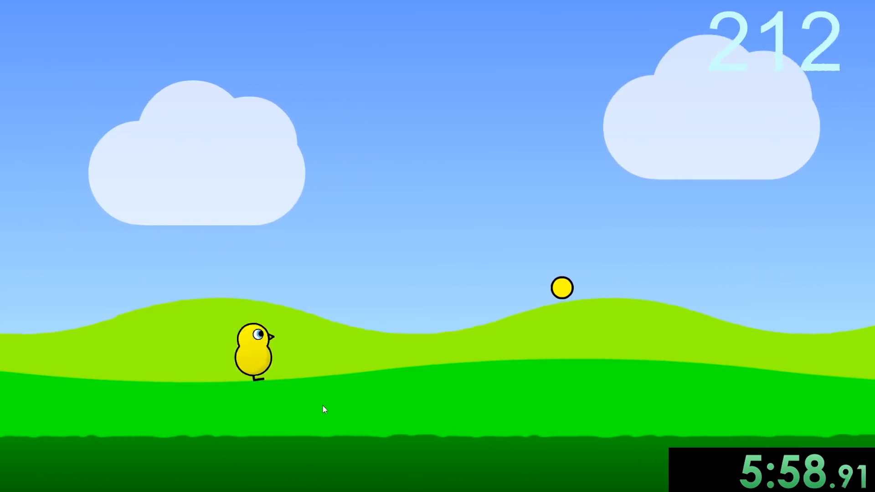
pyautogui.click(322, 406)
pyautogui.click(322, 404)
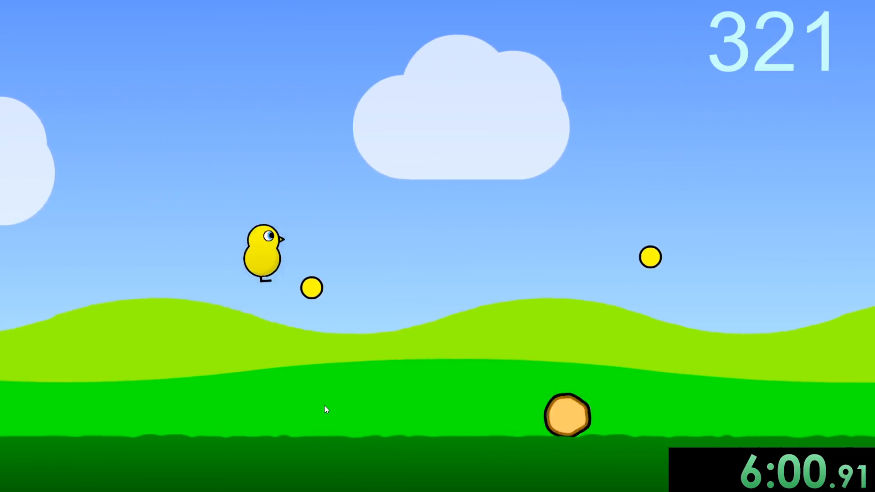
pyautogui.click(324, 405)
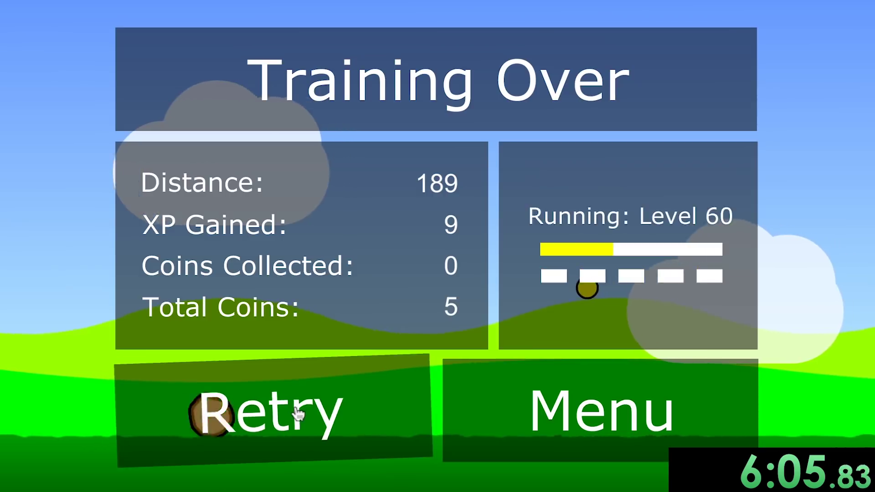
pyautogui.click(328, 408)
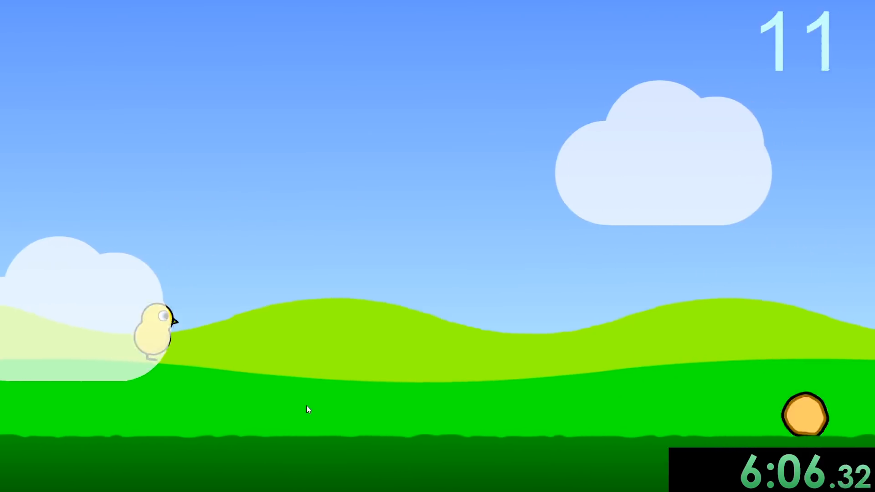
pyautogui.click(307, 405)
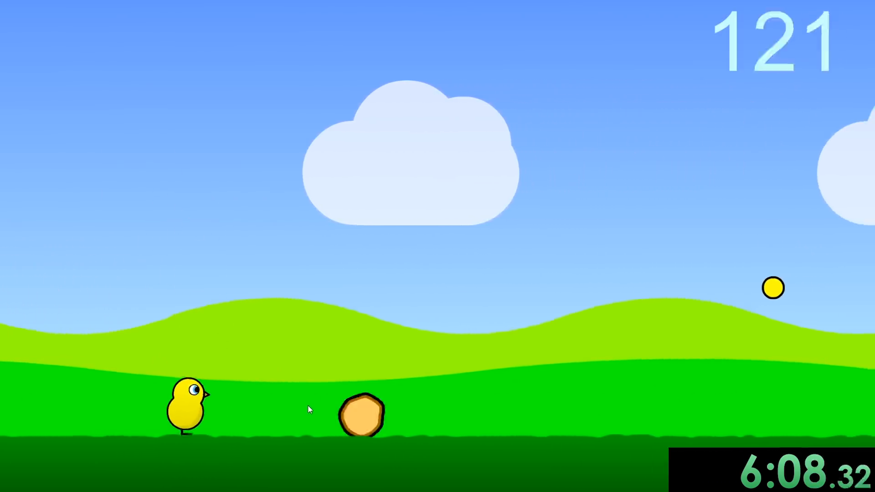
pyautogui.click(309, 406)
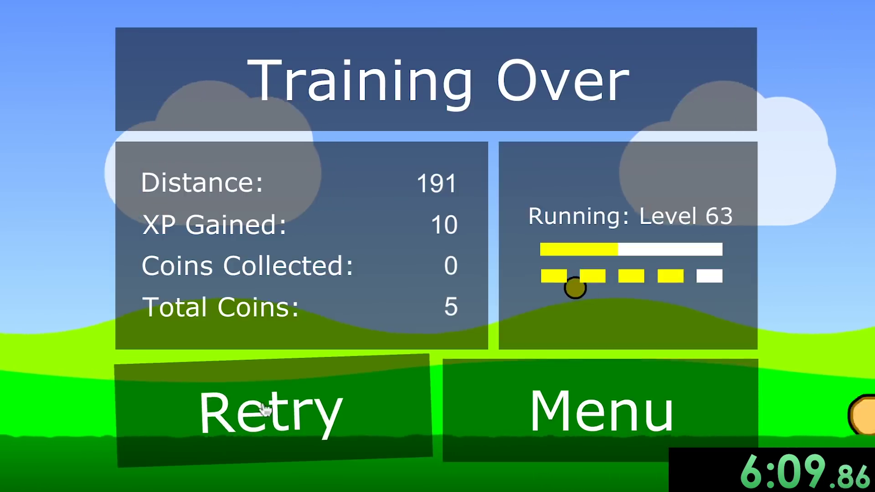
# Grind rapid retry-and-jump running runs until scores climb into the hundreds.
pyautogui.click(265, 414)
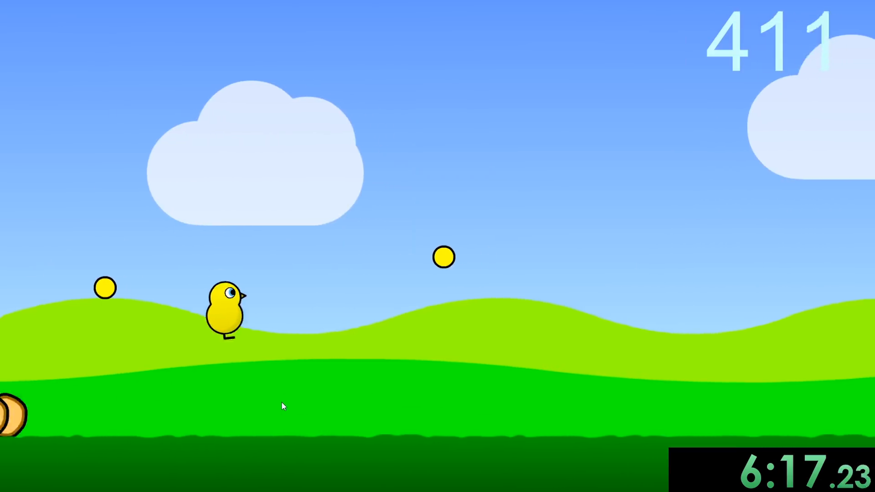
pyautogui.click(281, 402)
pyautogui.click(281, 402)
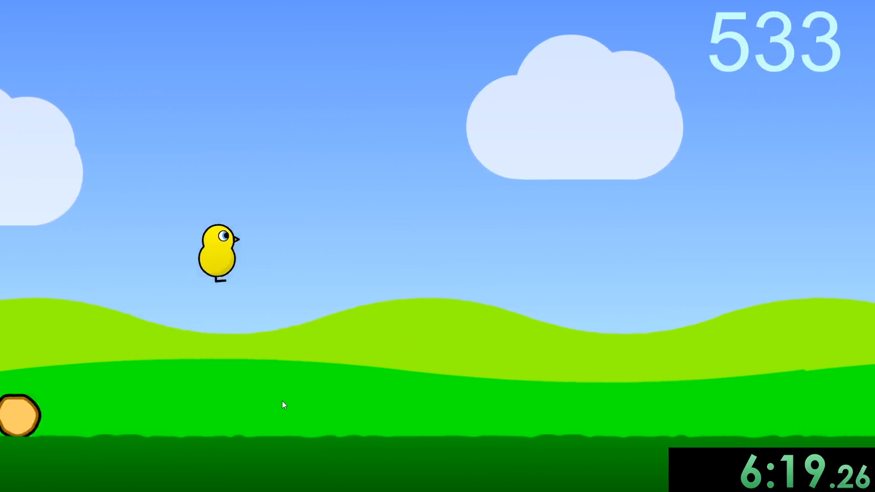
pyautogui.click(283, 402)
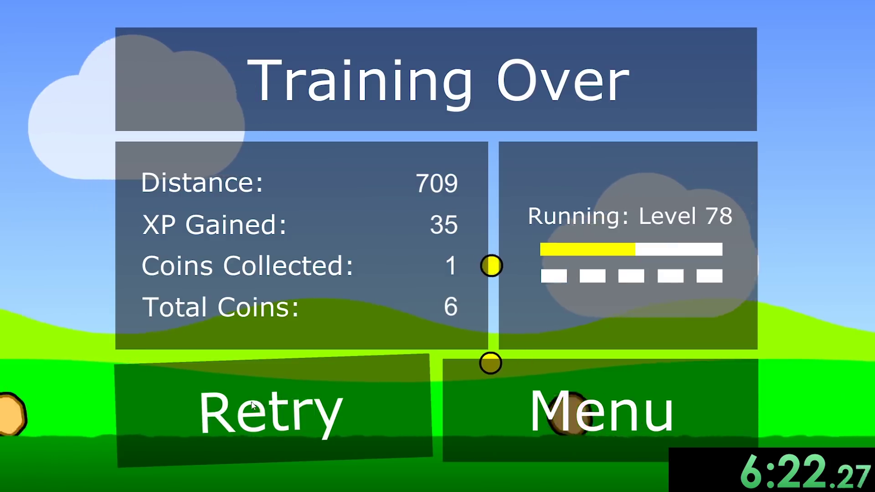
pyautogui.click(322, 399)
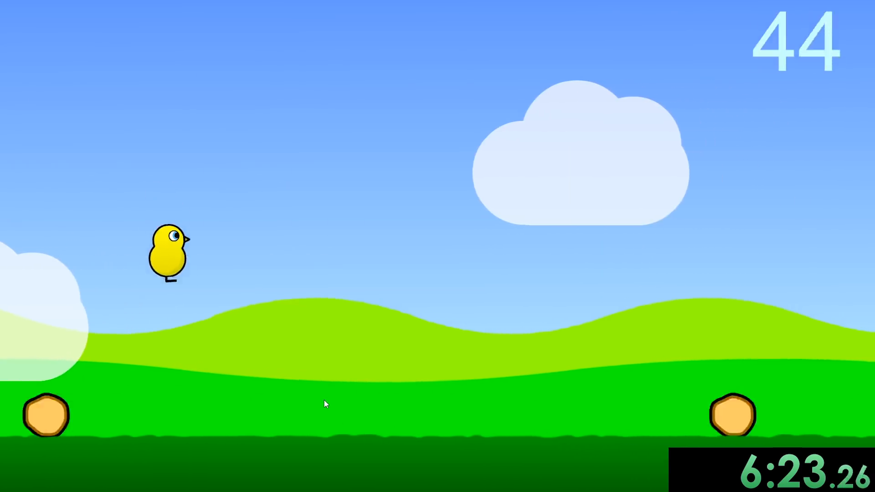
pyautogui.click(324, 400)
pyautogui.click(271, 410)
pyautogui.click(321, 405)
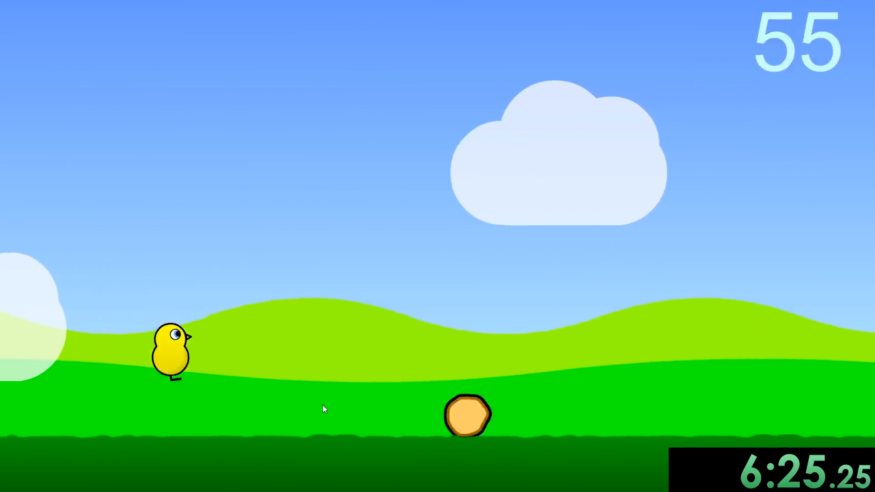
pyautogui.click(322, 403)
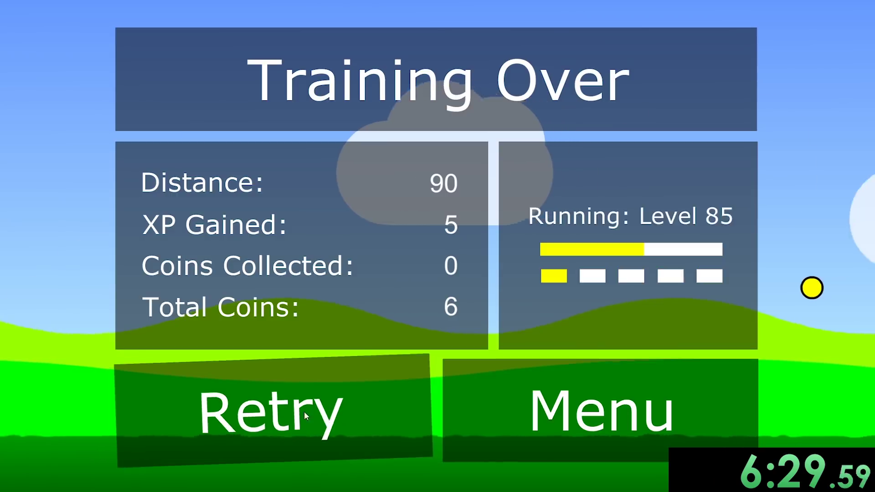
pyautogui.click(304, 411)
pyautogui.click(312, 409)
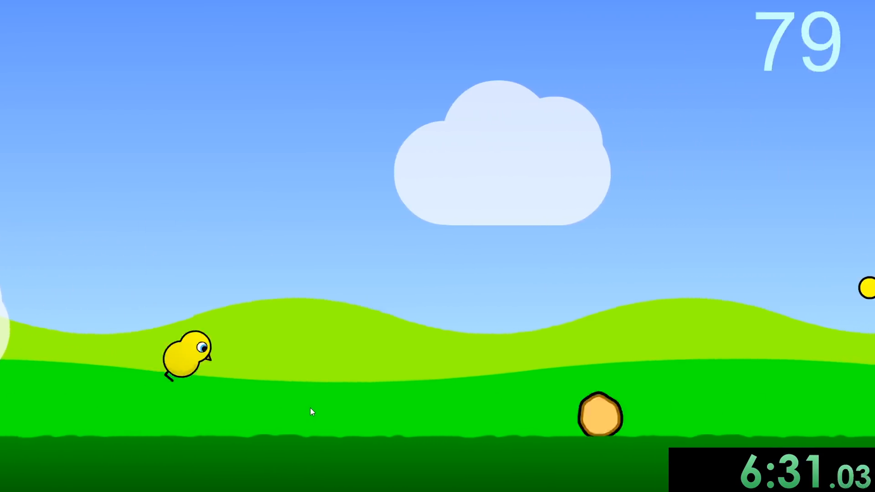
pyautogui.click(310, 408)
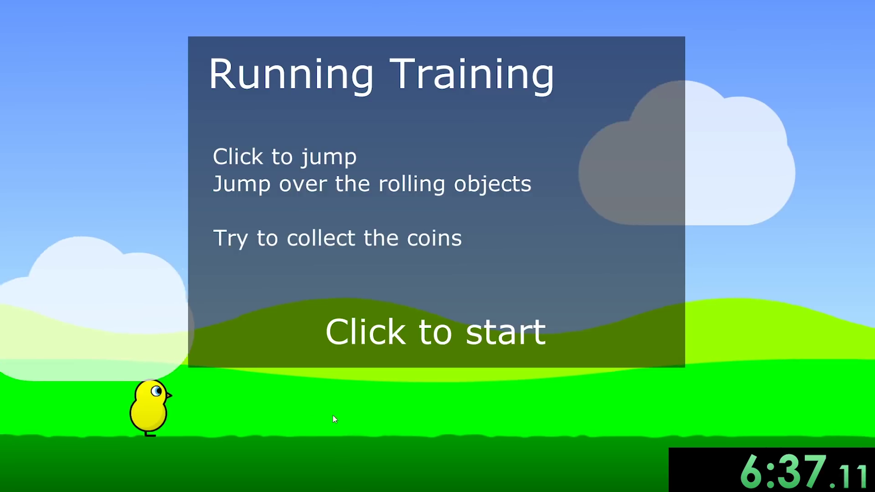
pyautogui.click(336, 413)
pyautogui.click(384, 417)
pyautogui.click(370, 421)
pyautogui.click(405, 414)
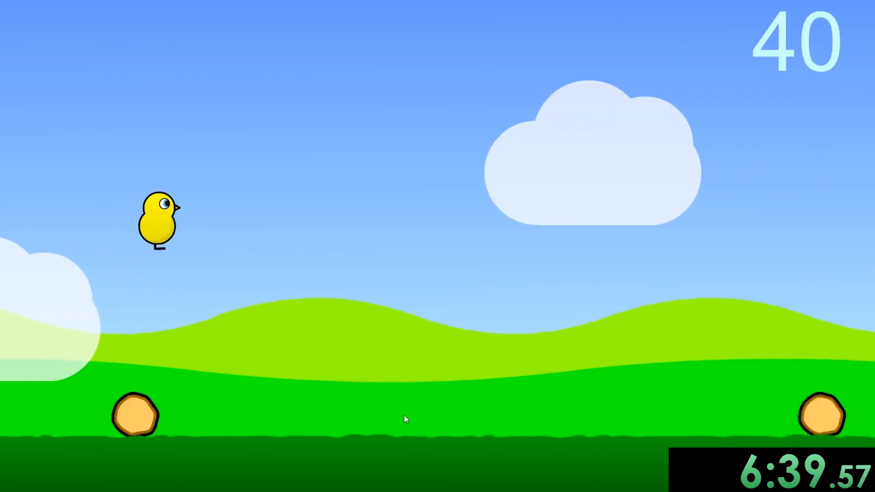
pyautogui.click(375, 419)
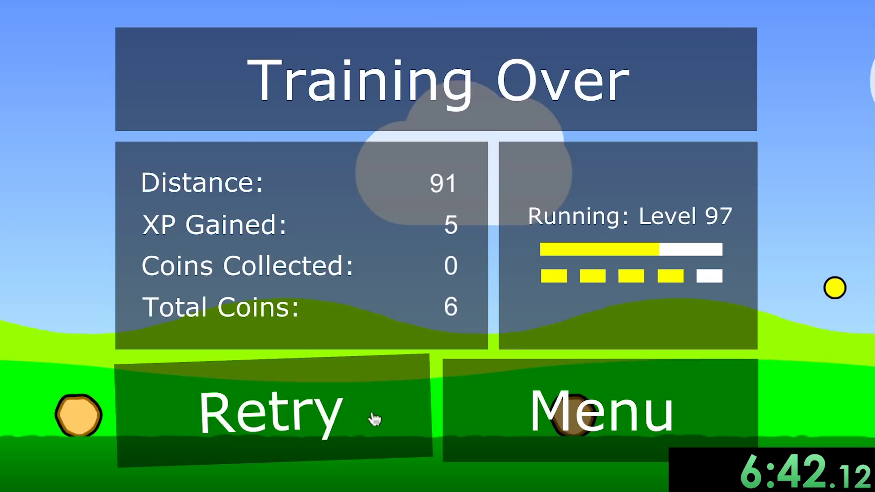
pyautogui.click(374, 419)
pyautogui.click(368, 412)
pyautogui.click(358, 415)
pyautogui.click(359, 412)
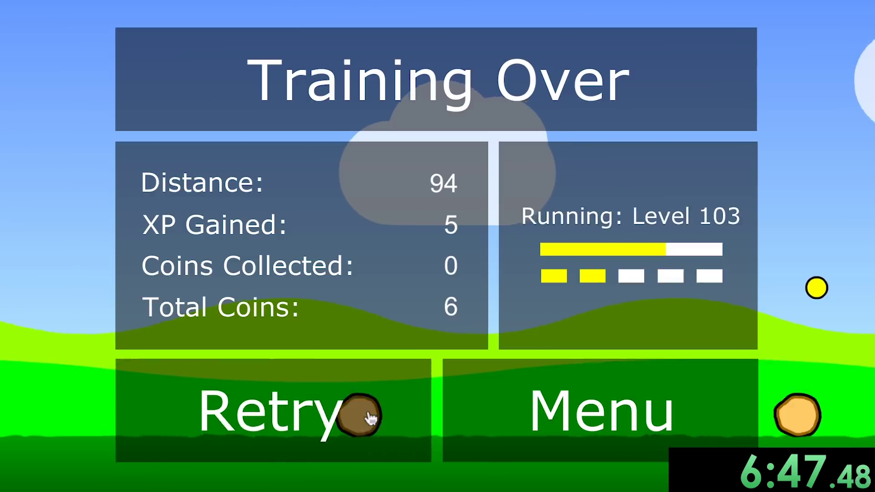
pyautogui.click(363, 413)
pyautogui.click(367, 416)
pyautogui.click(370, 418)
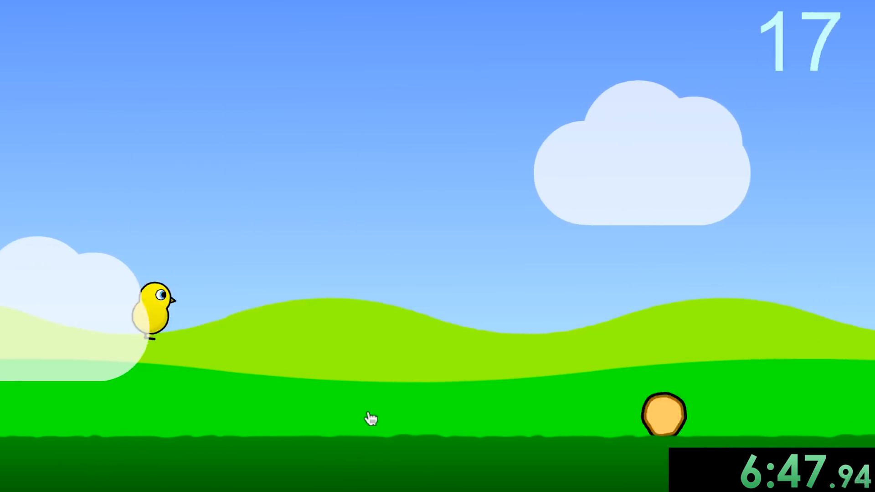
pyautogui.click(370, 419)
pyautogui.click(364, 411)
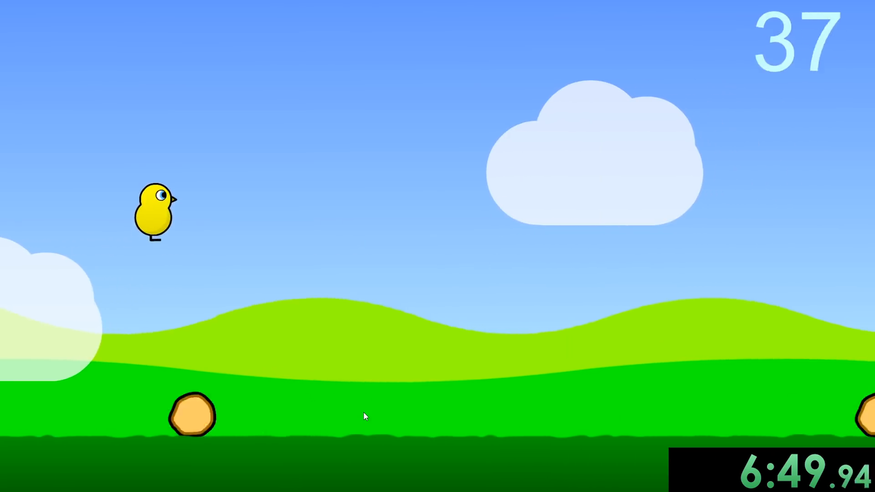
pyautogui.click(363, 412)
pyautogui.click(364, 413)
pyautogui.click(363, 413)
pyautogui.click(360, 412)
pyautogui.click(361, 412)
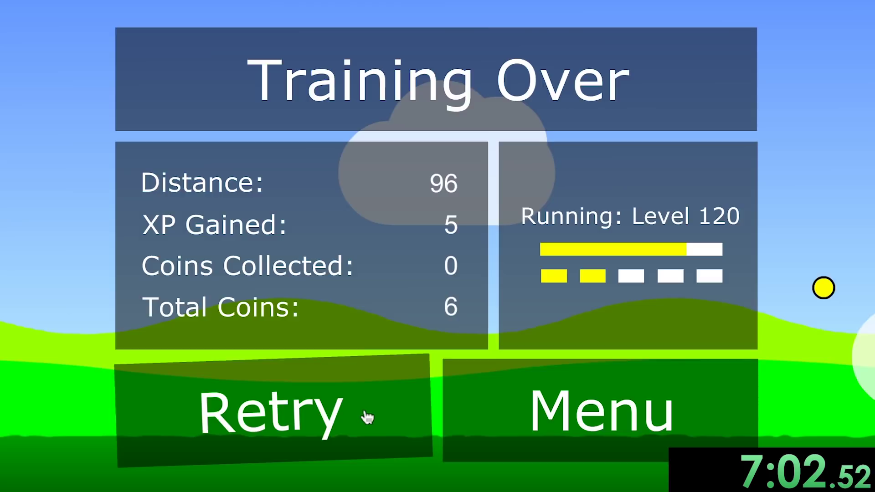
pyautogui.click(360, 412)
pyautogui.click(360, 412)
pyautogui.click(360, 410)
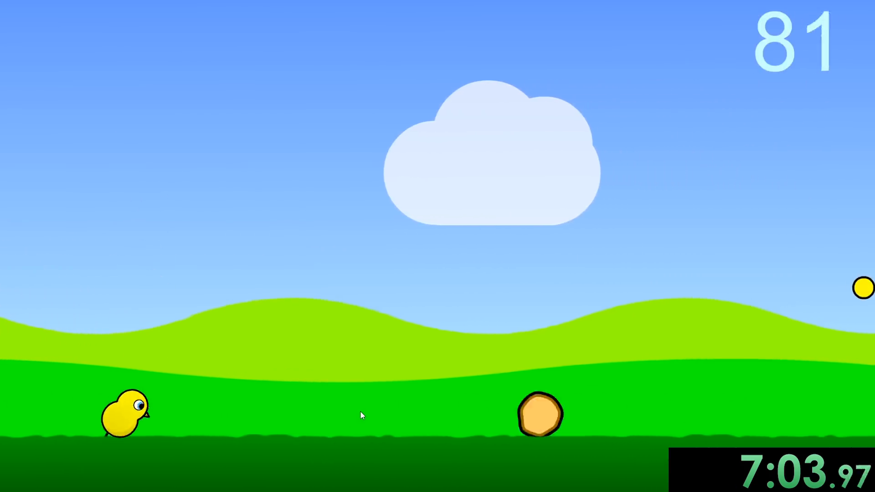
pyautogui.click(360, 410)
pyautogui.click(361, 411)
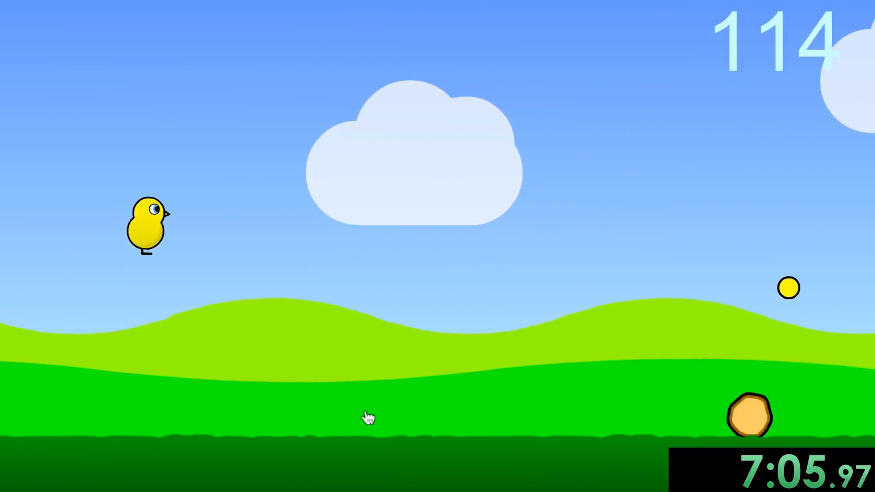
pyautogui.click(370, 418)
pyautogui.click(369, 418)
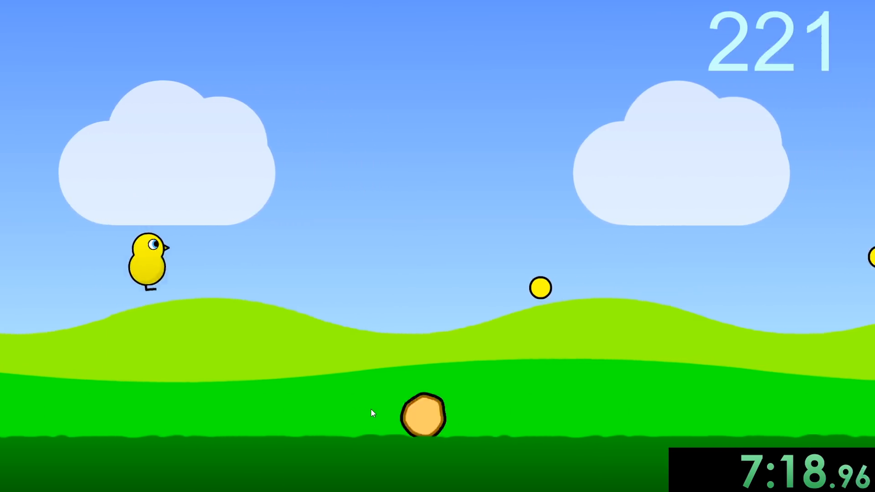
# Keep jumping the duck over oncoming rocks, restarting running training after each crash.
pyautogui.click(369, 409)
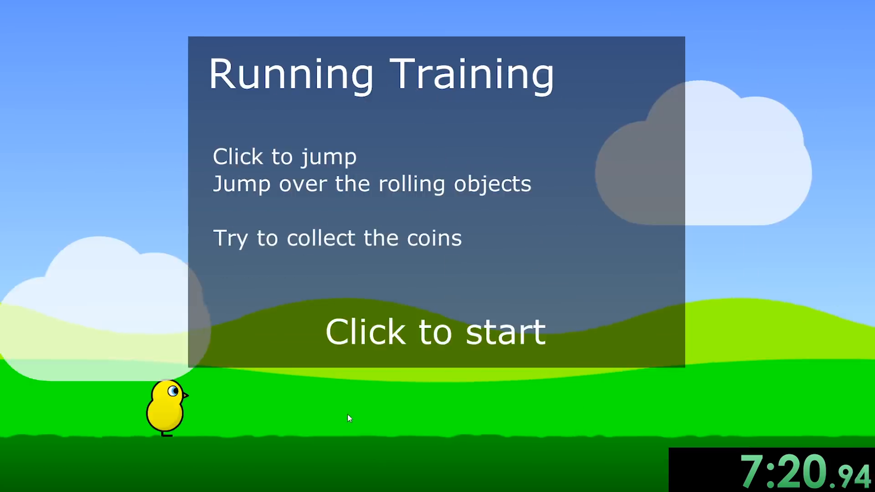
pyautogui.click(352, 414)
pyautogui.click(389, 407)
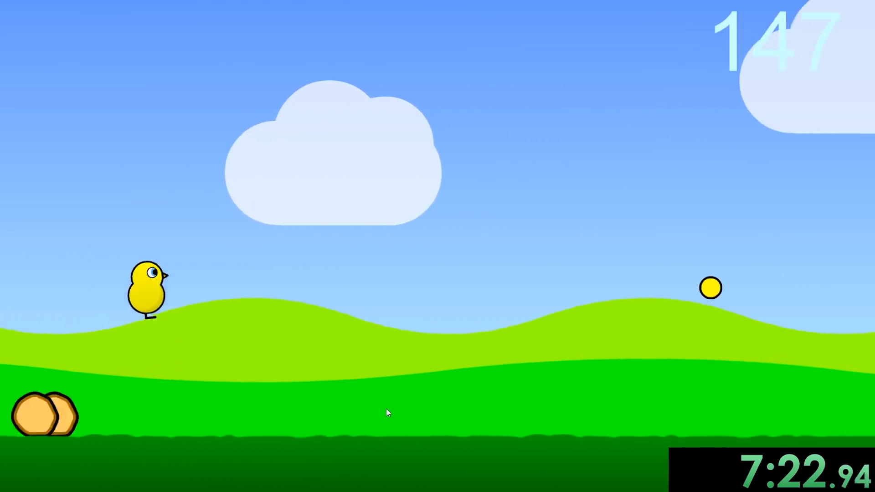
pyautogui.click(385, 408)
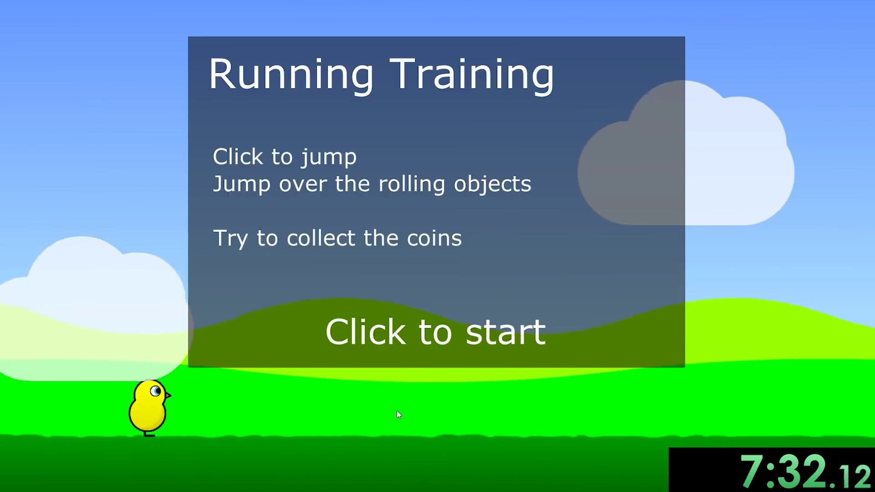
pyautogui.click(396, 411)
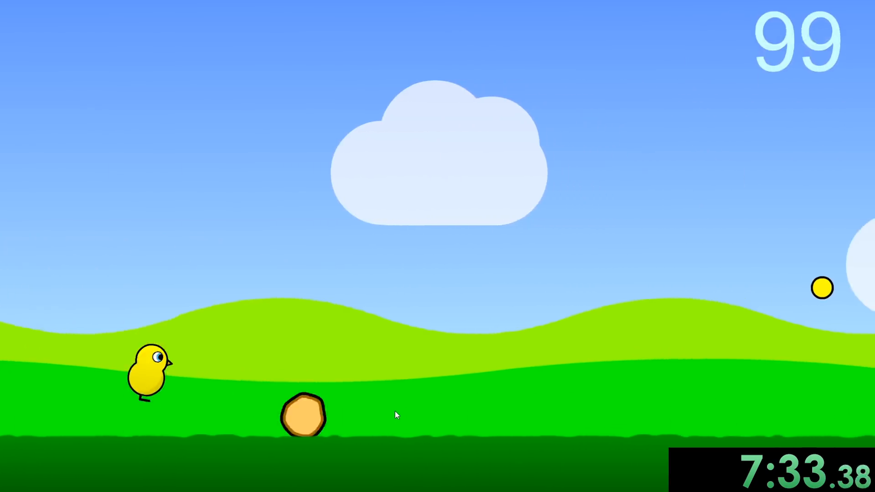
pyautogui.click(394, 411)
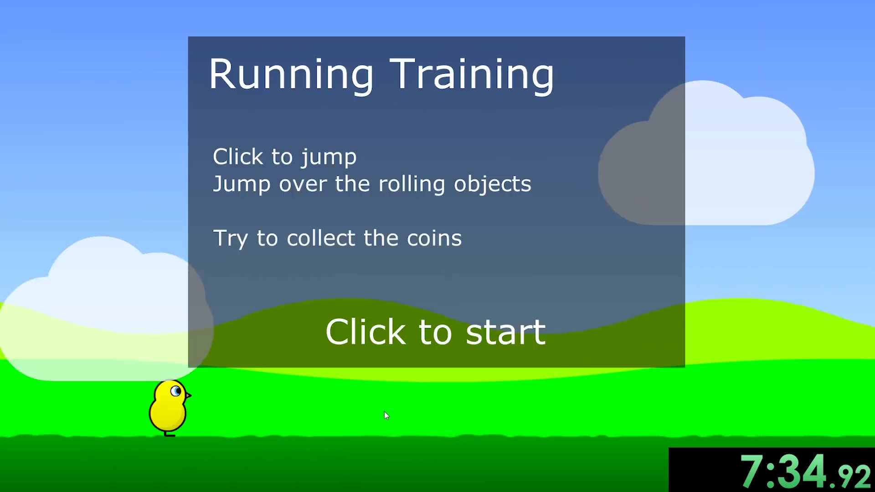
pyautogui.click(385, 411)
pyautogui.click(410, 414)
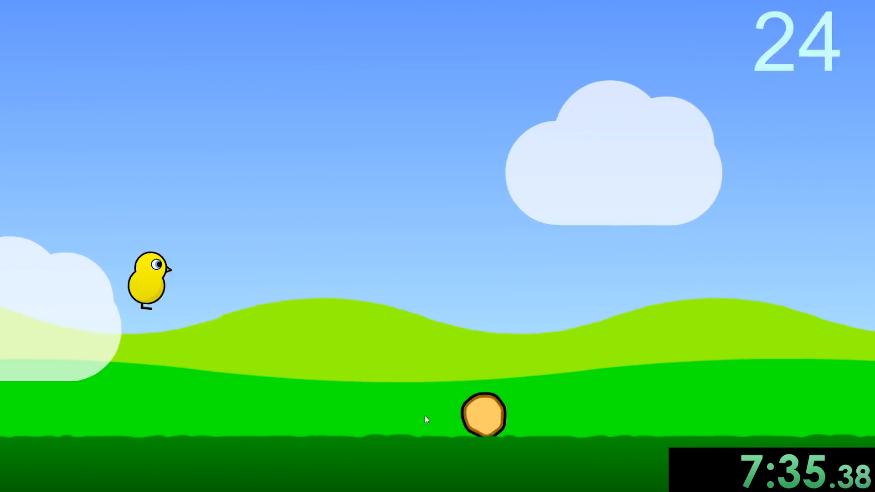
pyautogui.click(412, 414)
pyautogui.click(412, 414)
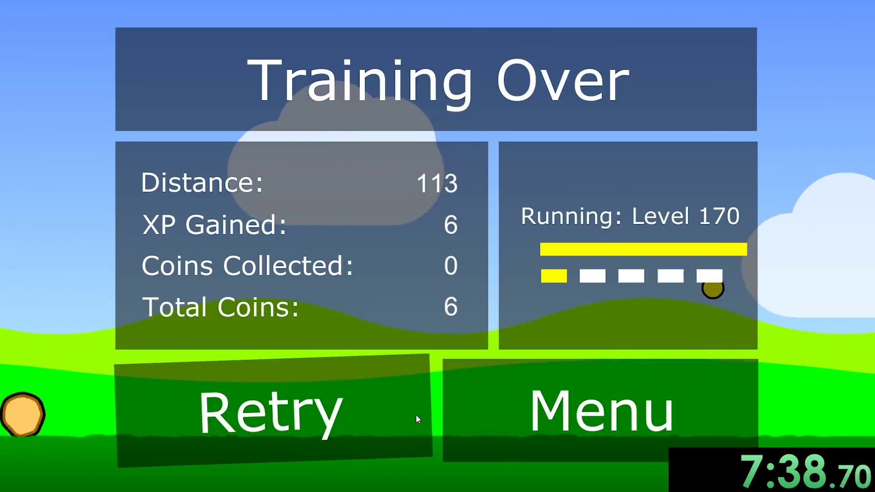
pyautogui.click(416, 415)
pyautogui.click(416, 415)
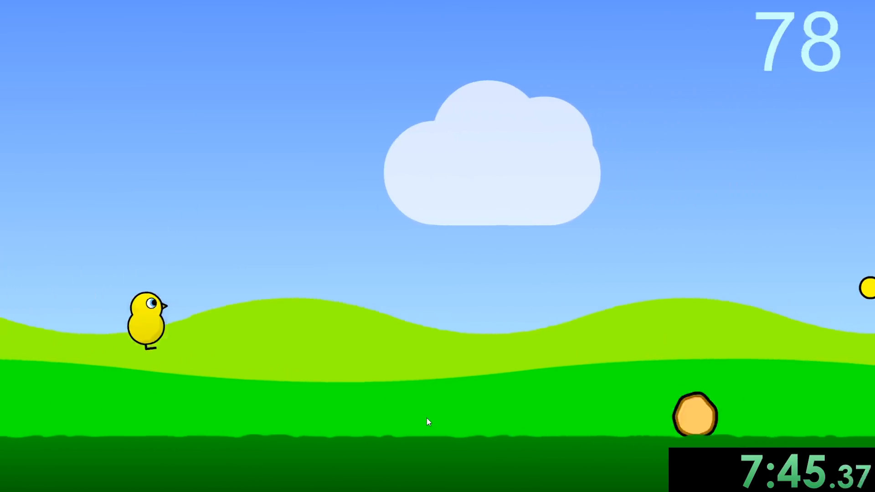
pyautogui.click(424, 417)
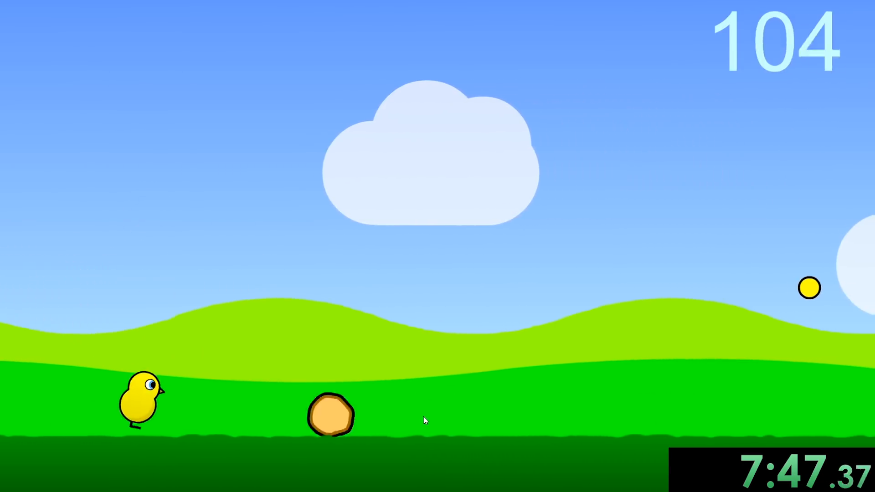
# Finish the last running runs that bring Running to level 300.
pyautogui.click(423, 417)
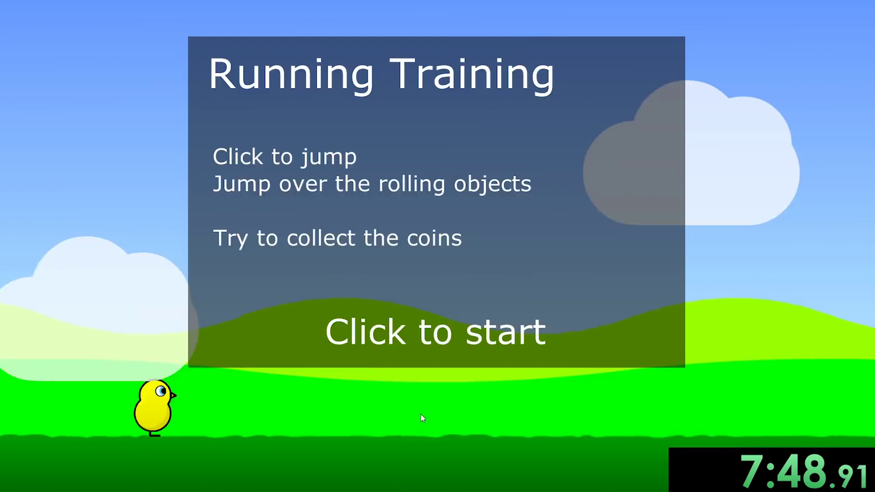
pyautogui.click(424, 416)
pyautogui.click(429, 415)
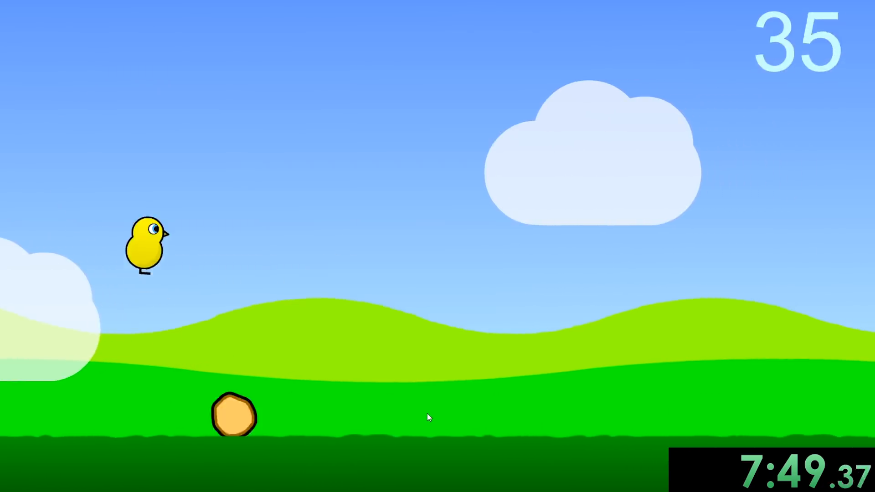
pyautogui.click(428, 415)
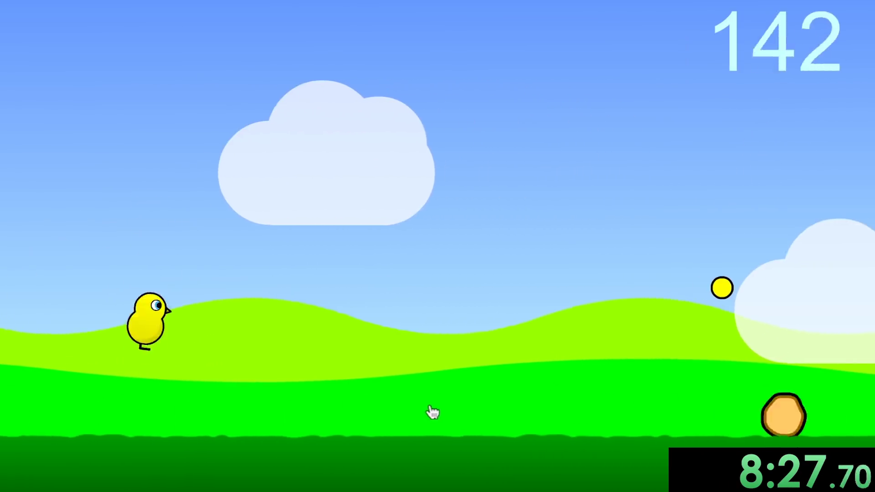
pyautogui.click(433, 411)
pyautogui.click(425, 410)
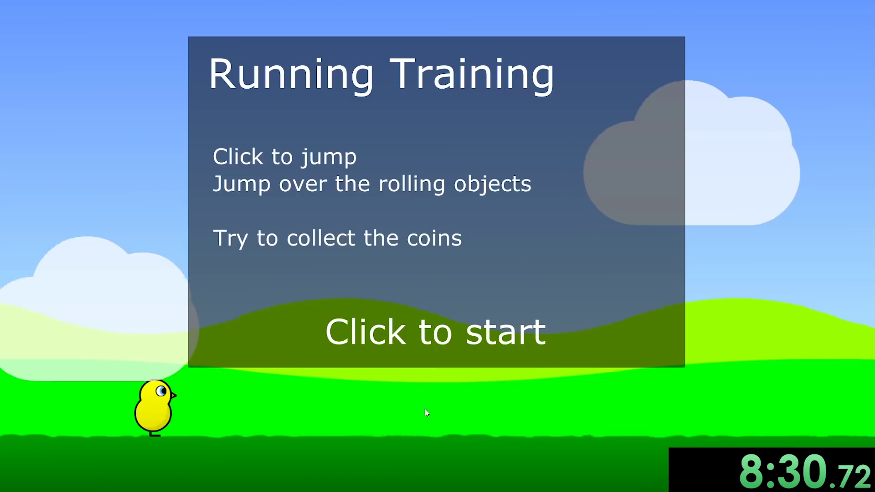
pyautogui.click(425, 411)
pyautogui.click(425, 411)
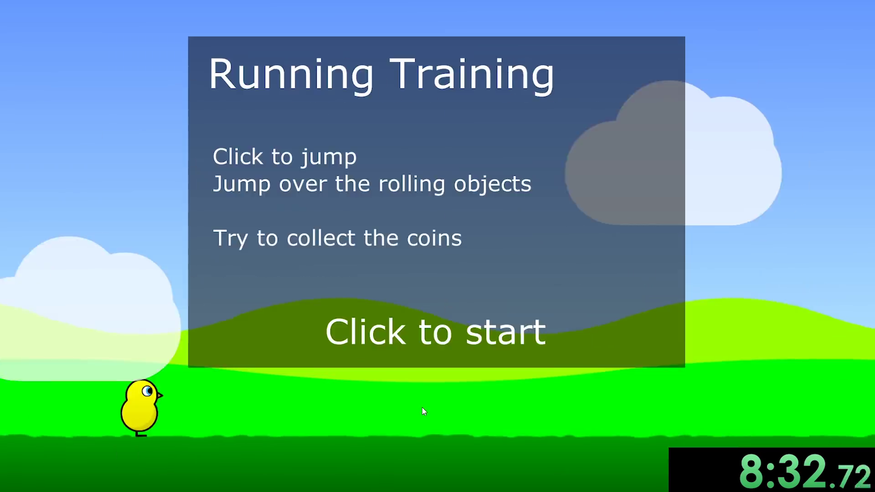
pyautogui.click(424, 412)
pyautogui.click(422, 408)
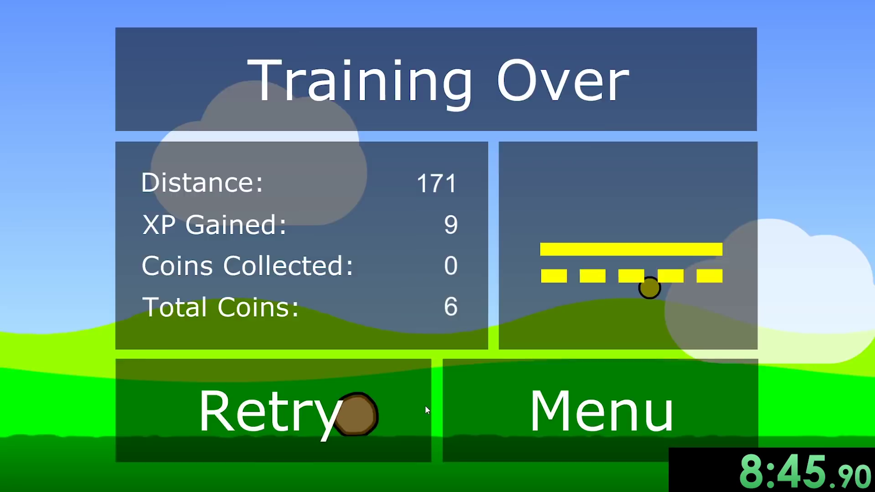
pyautogui.click(425, 406)
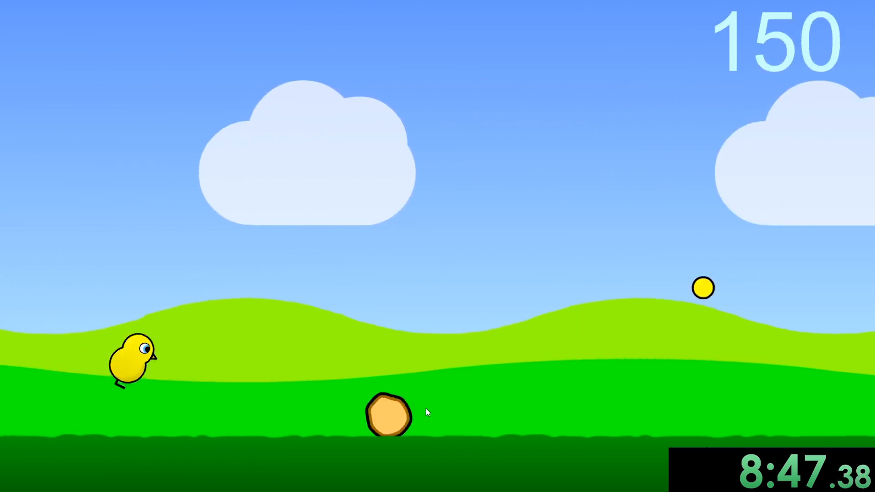
pyautogui.click(426, 408)
pyautogui.click(426, 408)
pyautogui.click(427, 407)
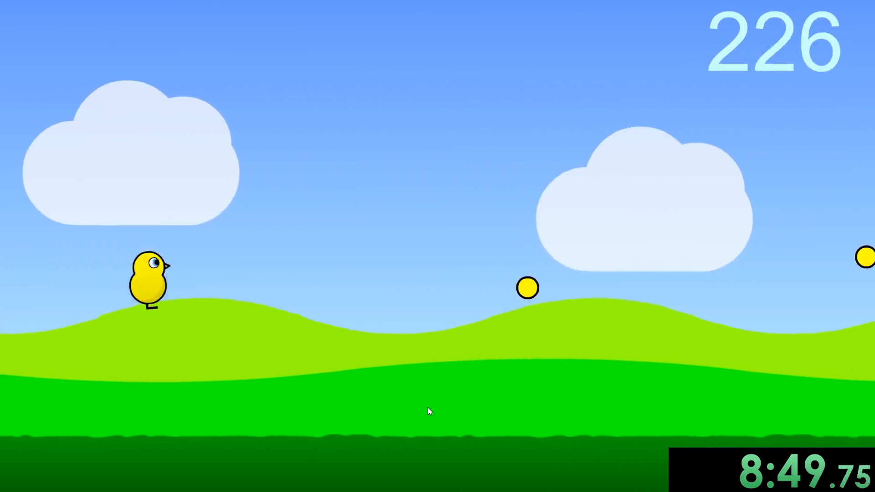
pyautogui.click(428, 406)
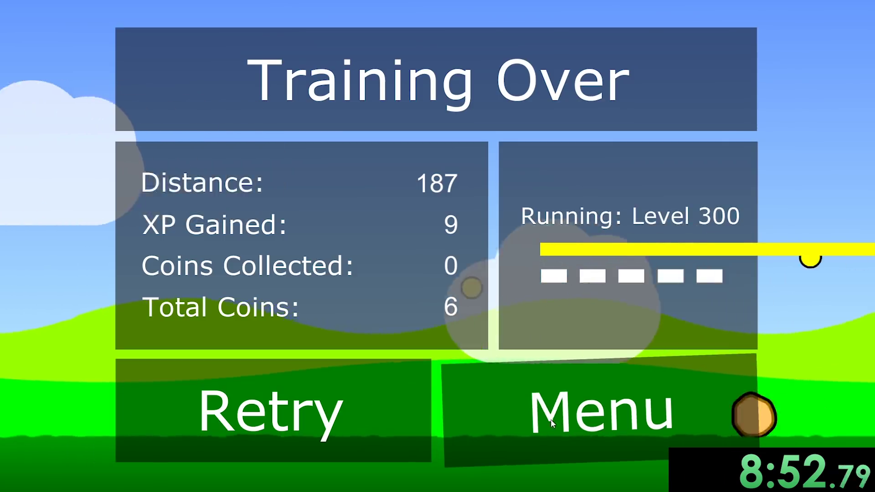
# Return to the hub, start swimming training and jump/dive past obstacles to distance 2863, level 14.
pyautogui.click(552, 422)
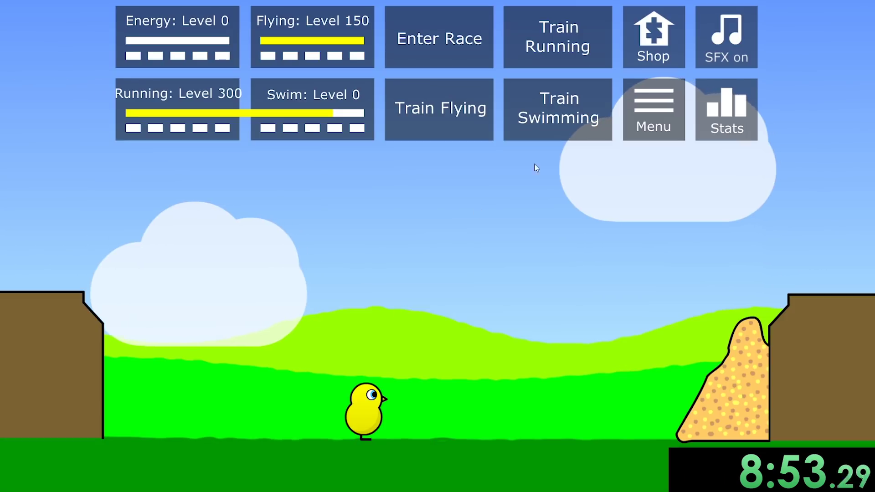
pyautogui.click(555, 127)
pyautogui.click(481, 250)
pyautogui.press('Up')
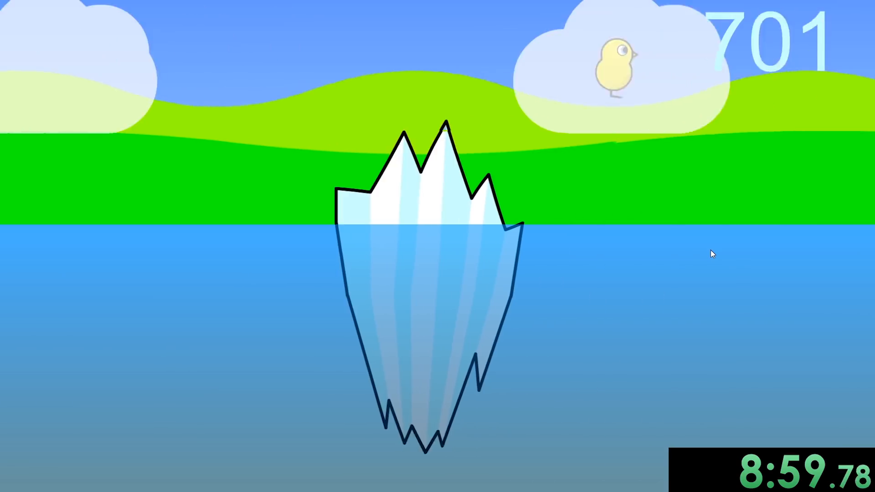
pyautogui.press('Up')
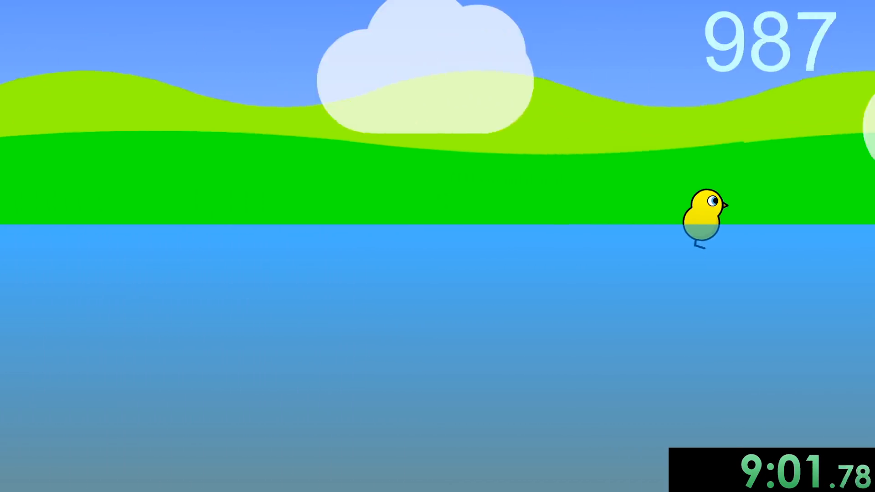
pyautogui.press('Up')
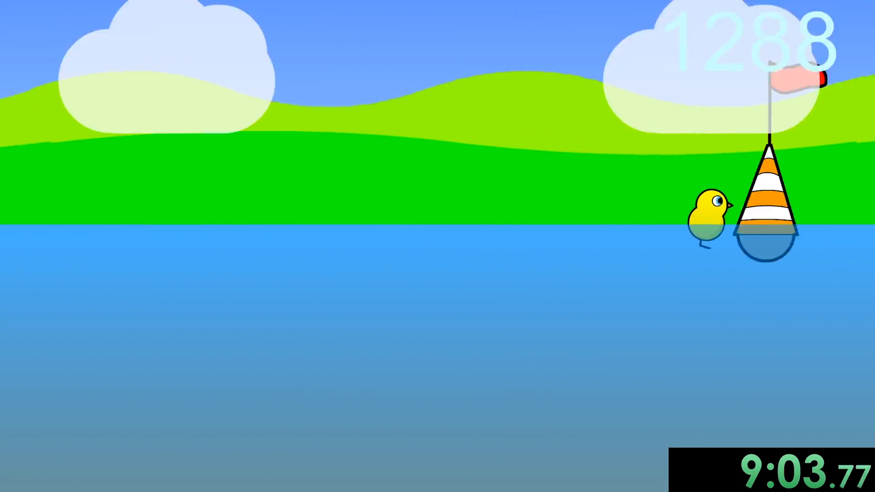
pyautogui.press('Down')
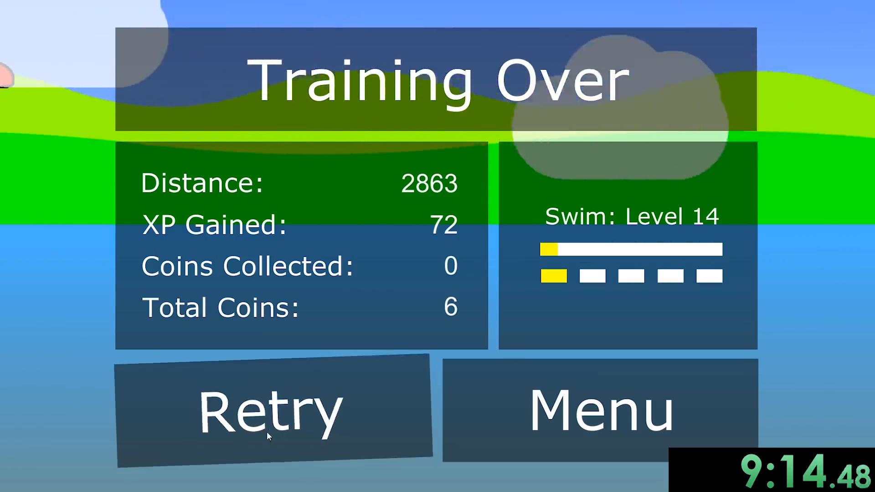
# Retry swimming training and jump the pillars through the next run.
pyautogui.click(266, 432)
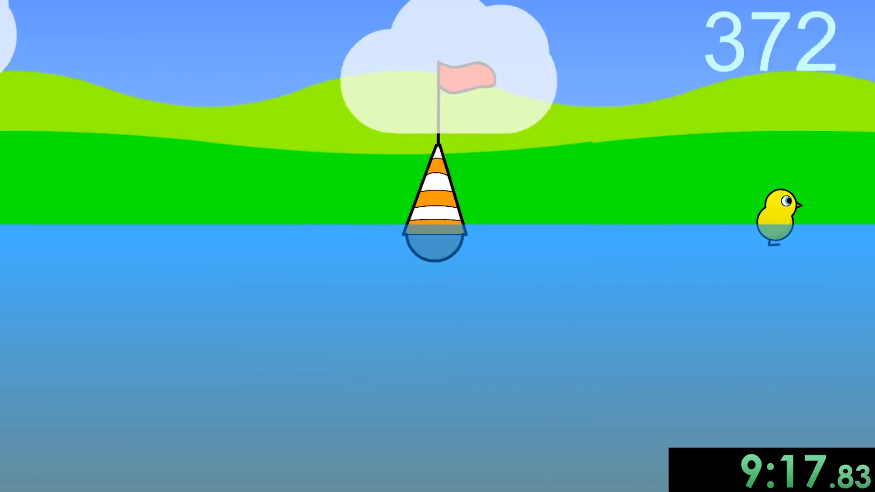
pyautogui.press('Up')
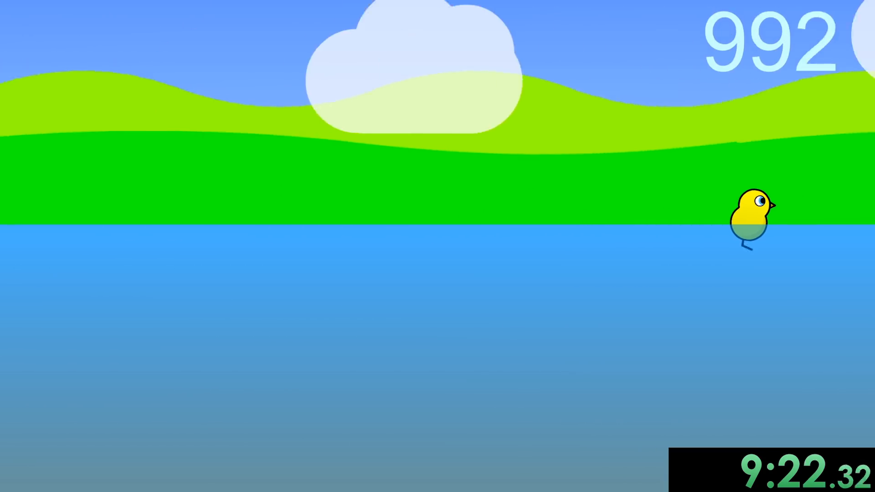
pyautogui.press('Up')
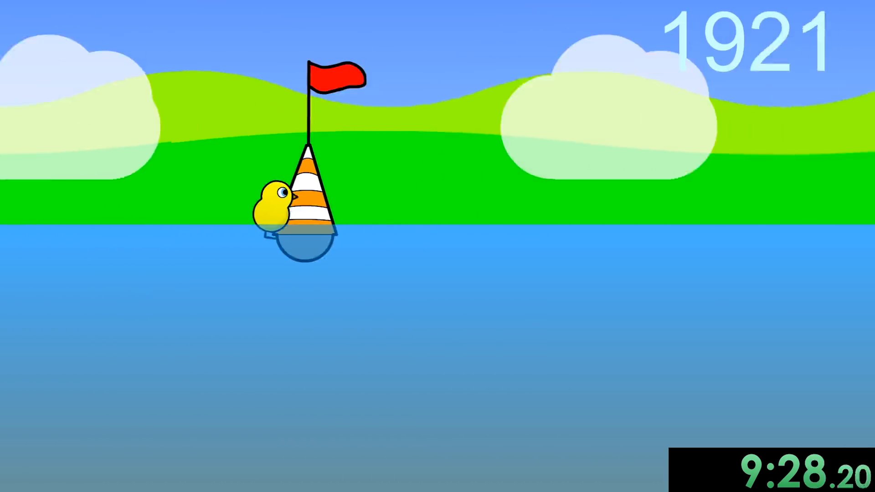
# Swim another run, jumping pillars and diving under boats, reaching level 40 at distance 3316.
pyautogui.press('space')
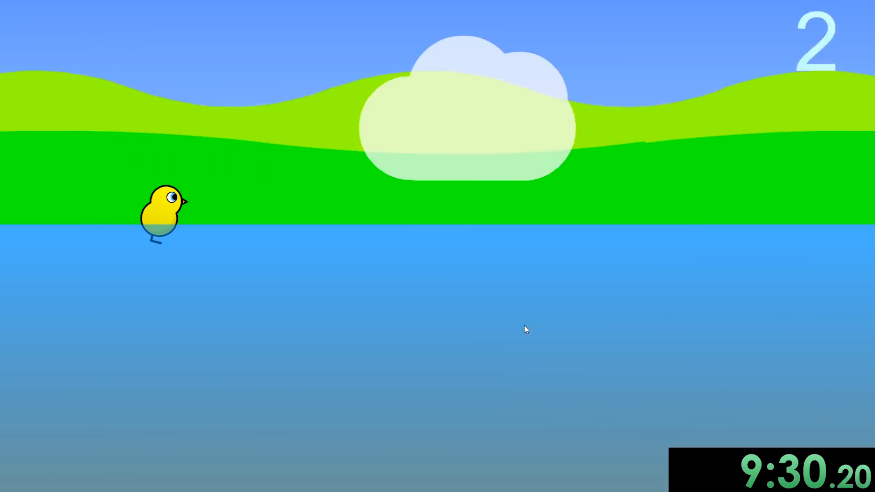
pyautogui.press('Up')
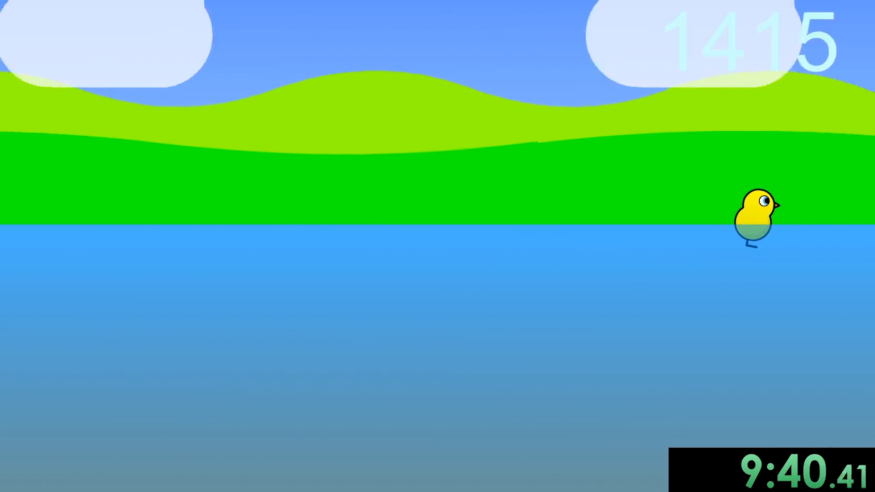
pyautogui.press('Down')
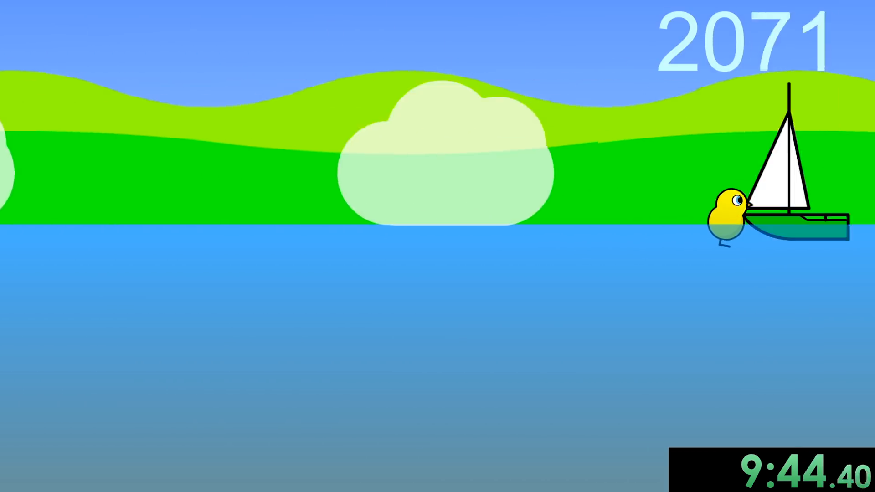
pyautogui.press('Down')
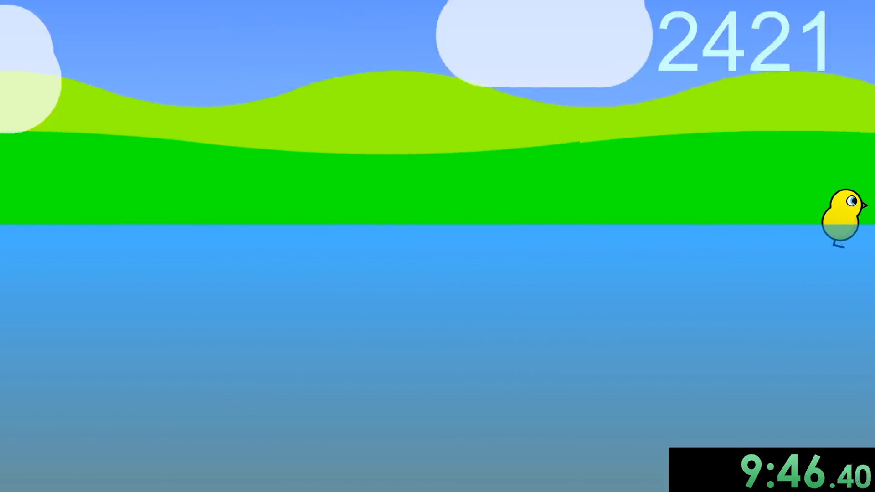
pyautogui.press('Up')
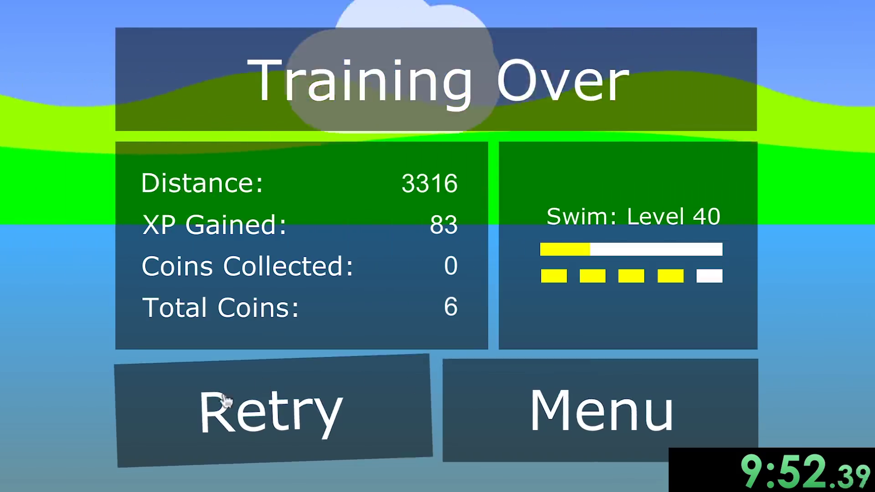
# Retry swim training and jump the duck over the pillar and iceberg.
pyautogui.click(226, 403)
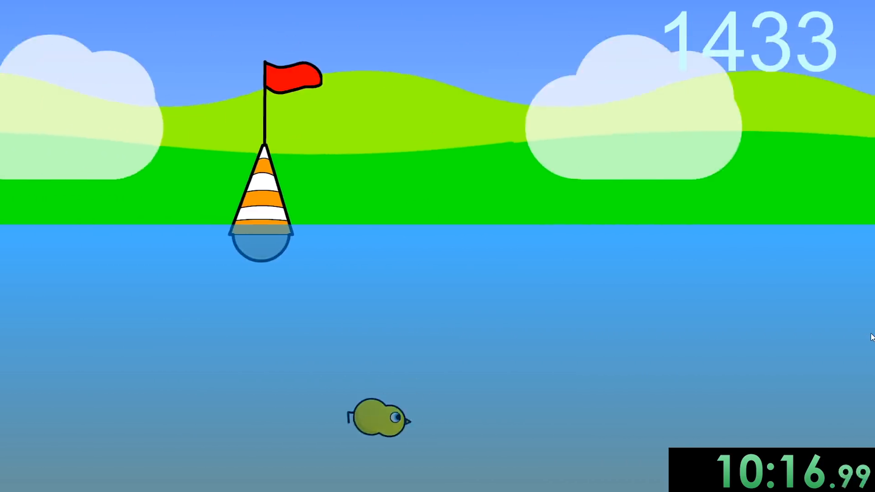
pyautogui.press('Up')
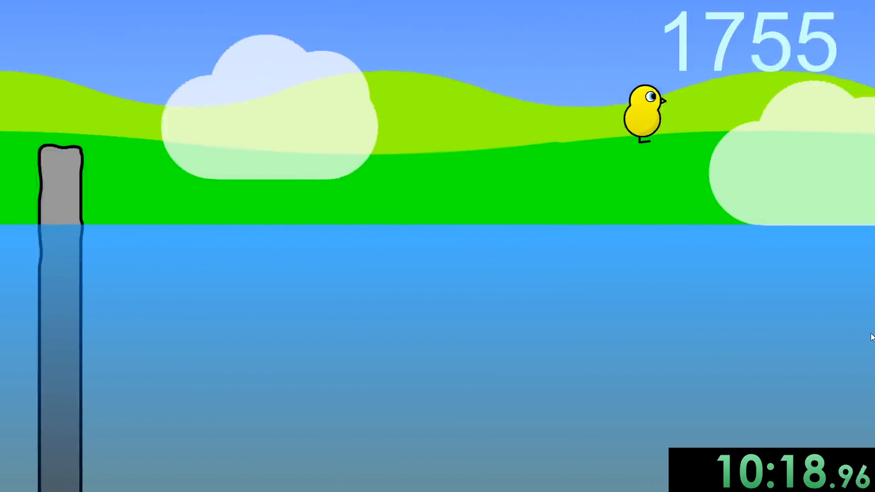
pyautogui.press('Up')
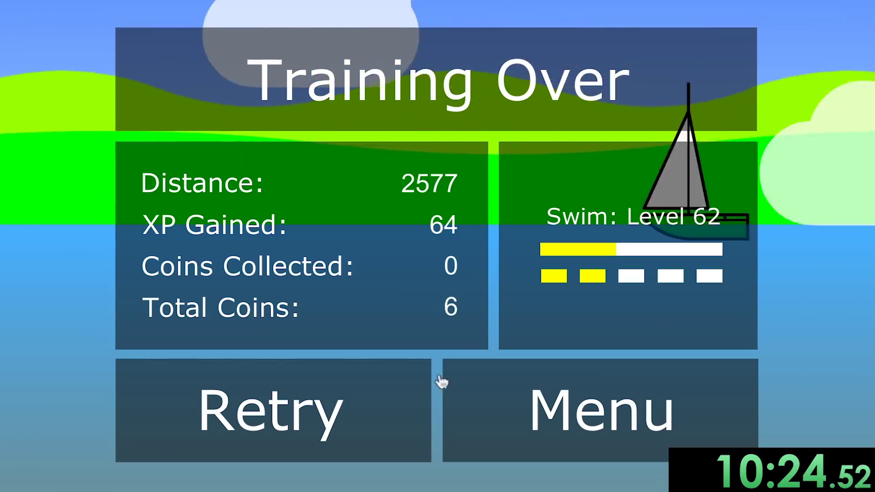
# Start a new swim run, jumping off the pillar and diving under the sailboat.
pyautogui.click(308, 410)
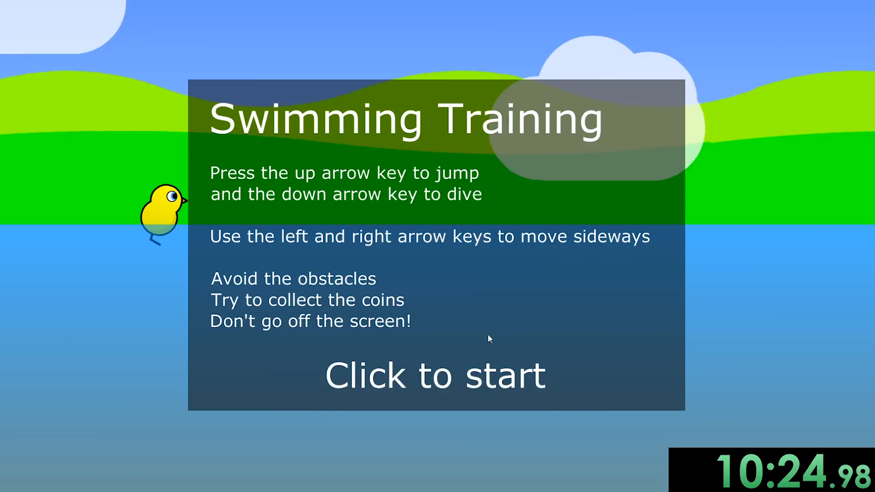
pyautogui.click(502, 327)
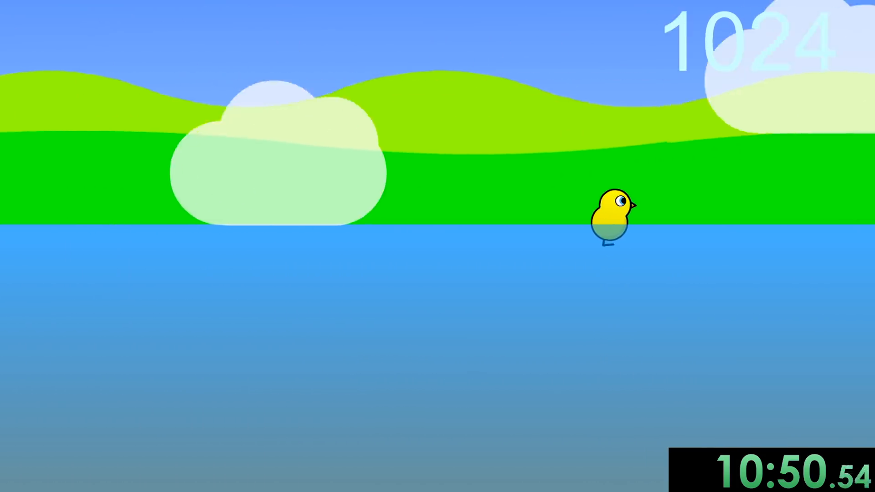
pyautogui.press('Up')
pyautogui.press('Up')
pyautogui.press('Up')
pyautogui.press('Up')
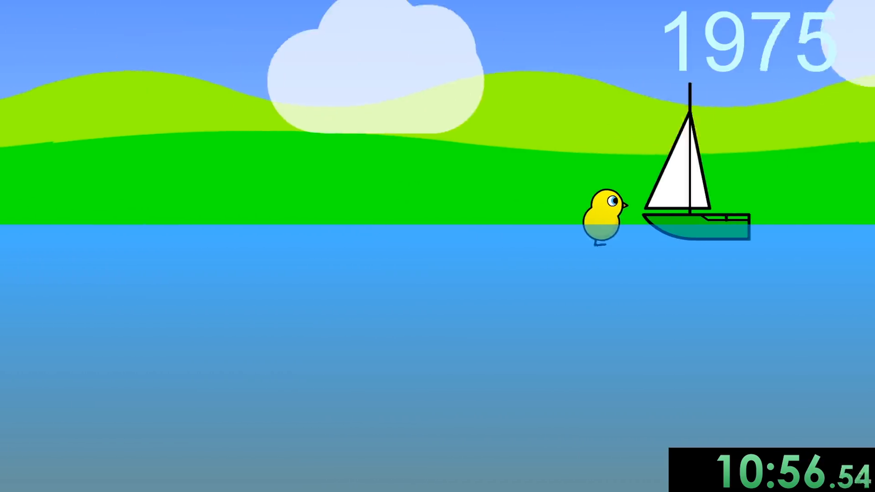
pyautogui.press('Down')
pyautogui.press('Up')
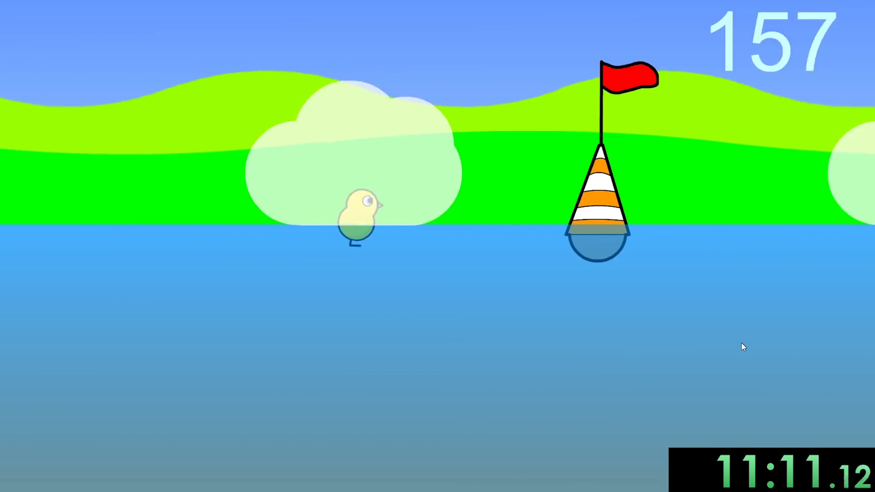
# Dive and surface past the sailboat, buoys and iceberg to finish the 1955-distance run.
pyautogui.press('Down')
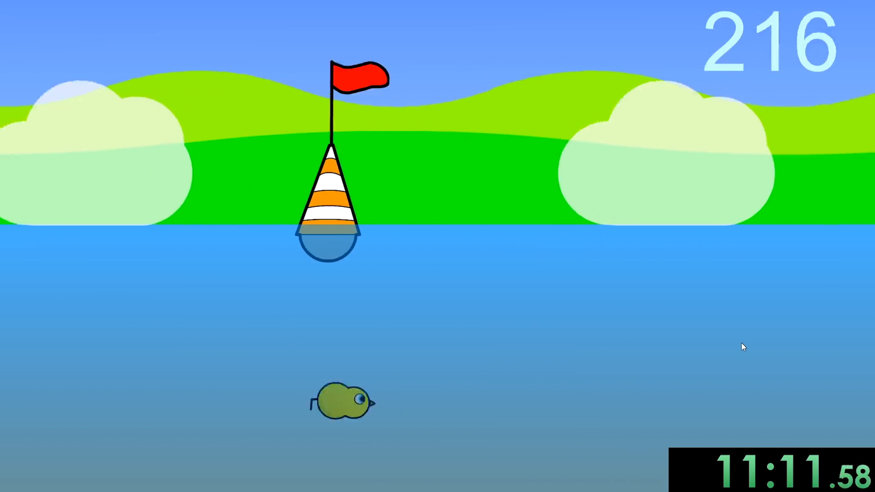
pyautogui.press('Up')
pyautogui.press('Down')
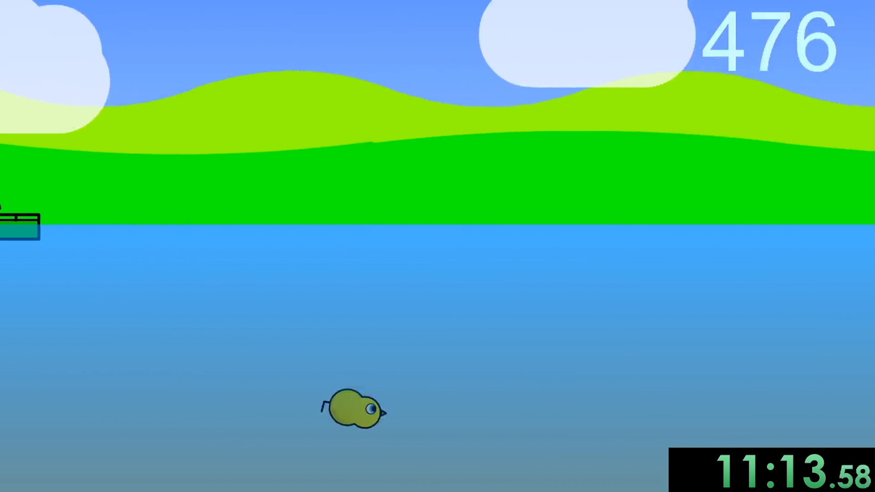
pyautogui.press('Up')
pyautogui.press('Down')
pyautogui.press('Up')
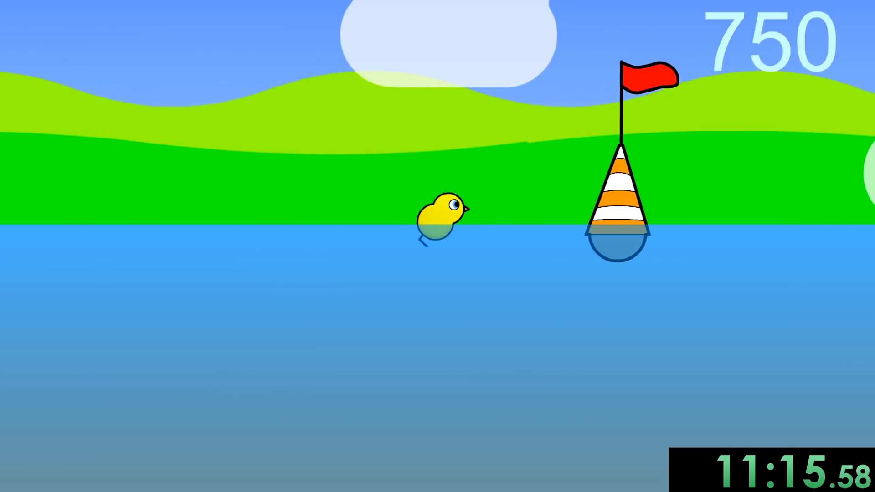
pyautogui.press('Down')
pyautogui.press('Up')
pyautogui.press('Up')
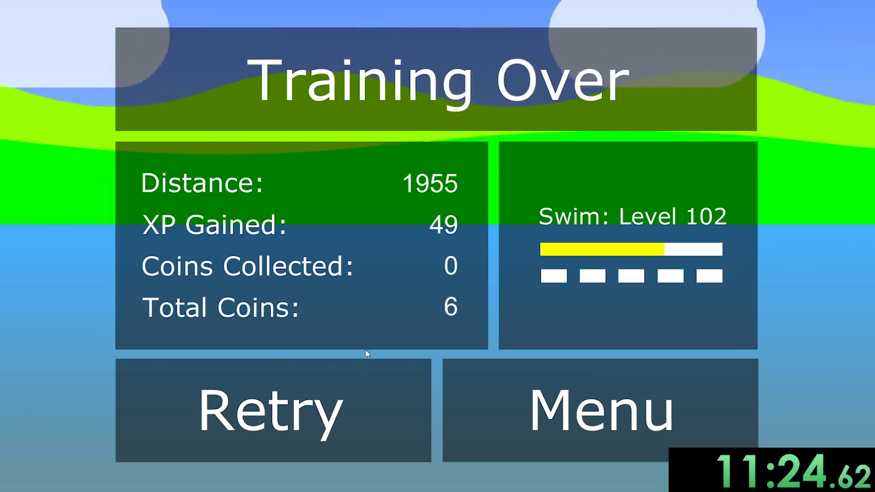
# Start another swim run, jumping over the iceberg and a pillar.
pyautogui.click(369, 373)
pyautogui.click(506, 294)
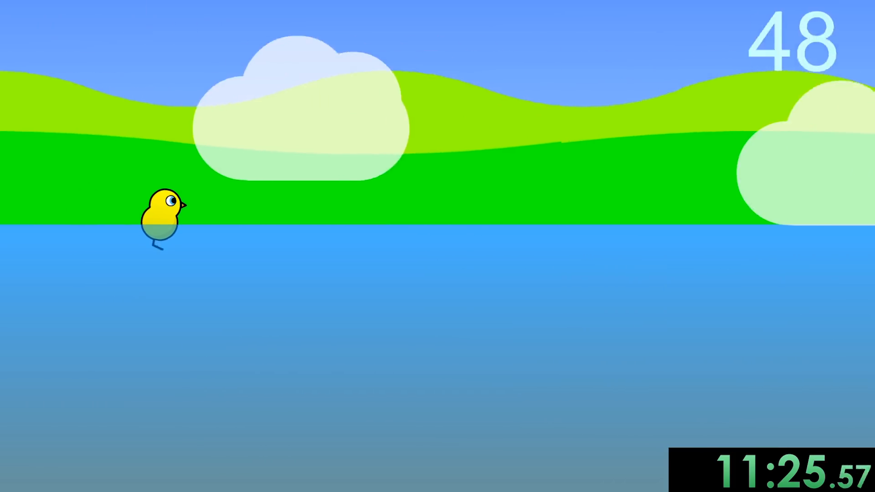
pyautogui.press('Up')
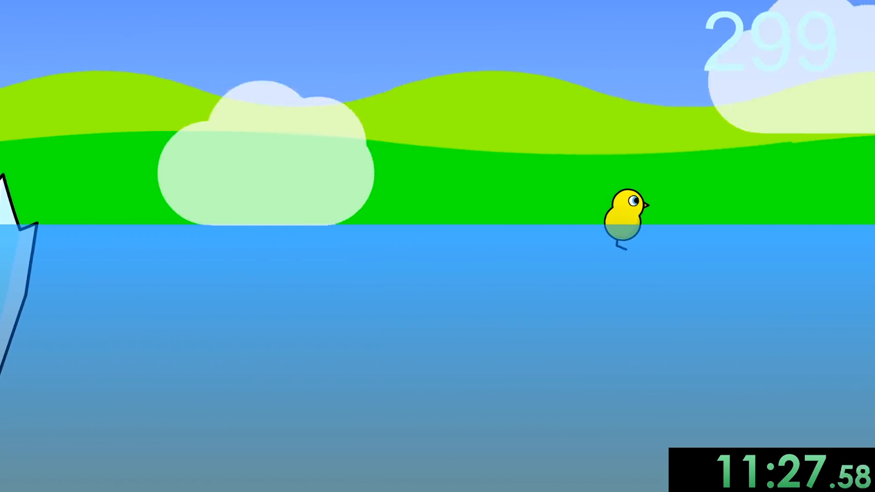
pyautogui.press('Up')
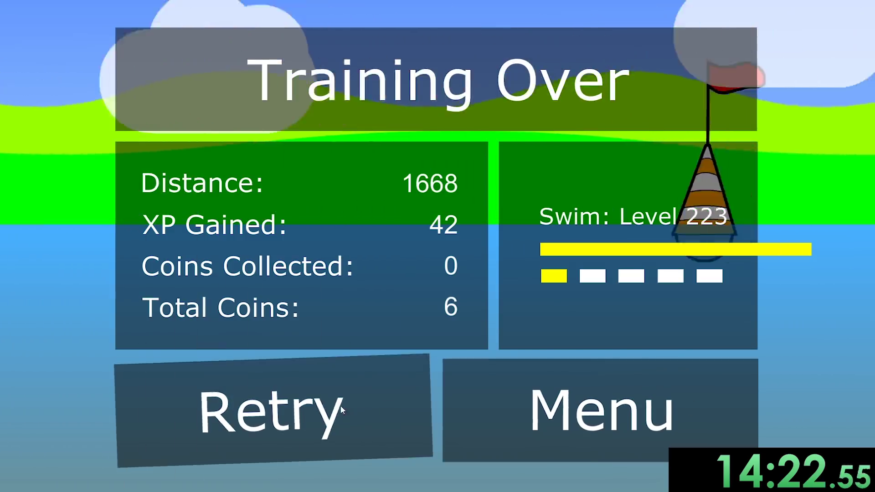
# Run a fresh swim session past icebergs and a pillar, reaching swim level 279.
pyautogui.click(273, 410)
pyautogui.press('Up')
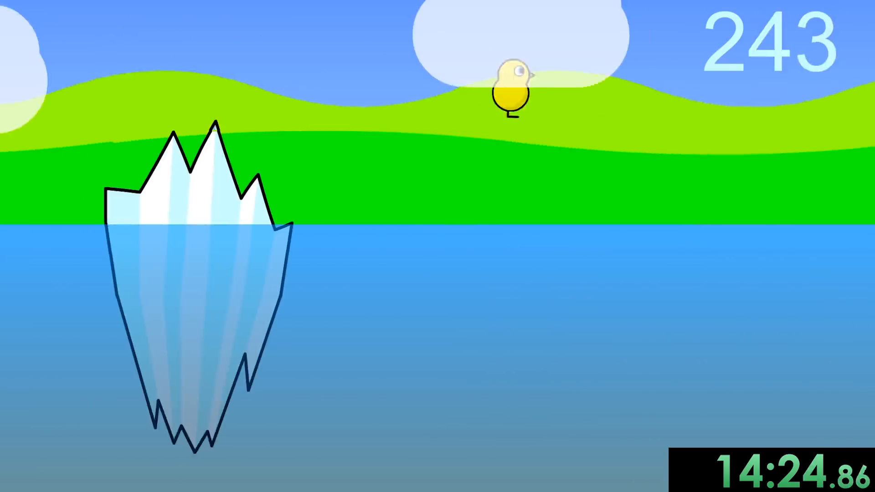
pyautogui.press('Down')
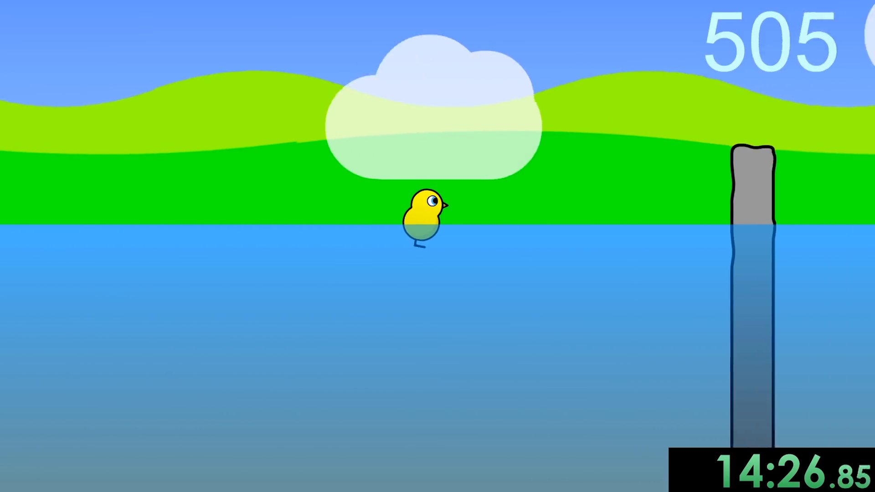
pyautogui.press('Up')
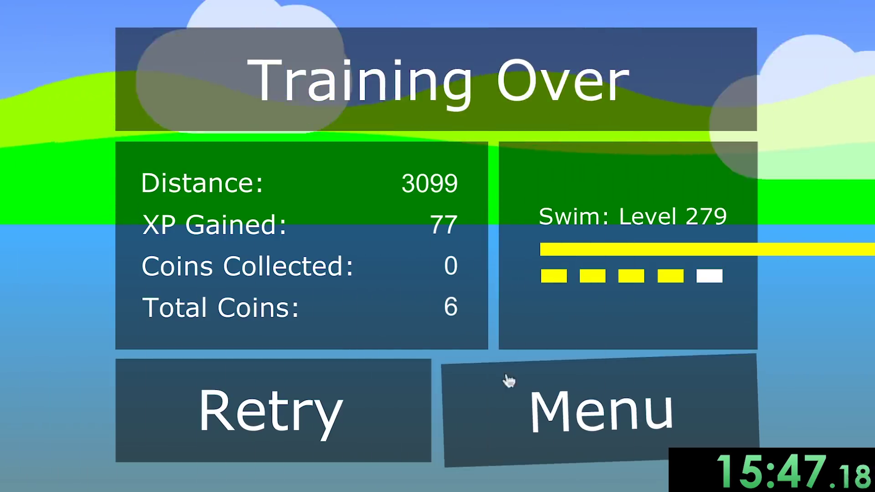
# Return to the hub, enter the races and run the Green Valley beginner race.
pyautogui.click(505, 380)
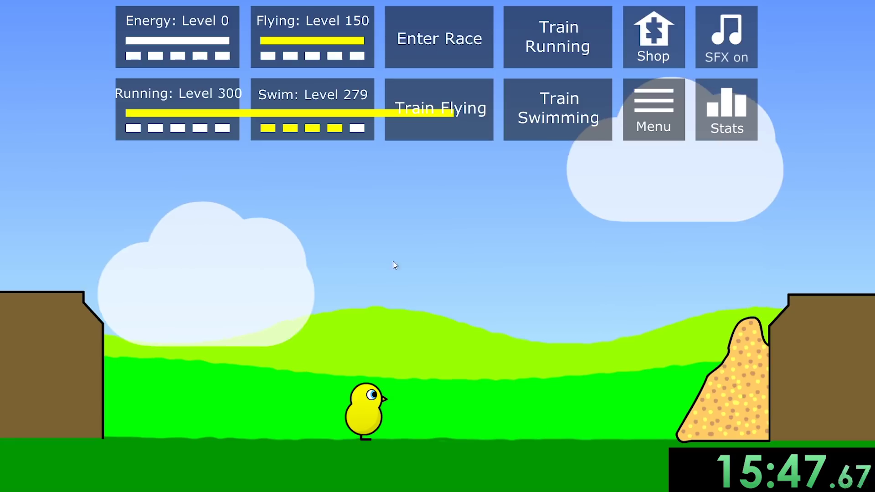
pyautogui.click(417, 28)
pyautogui.click(251, 193)
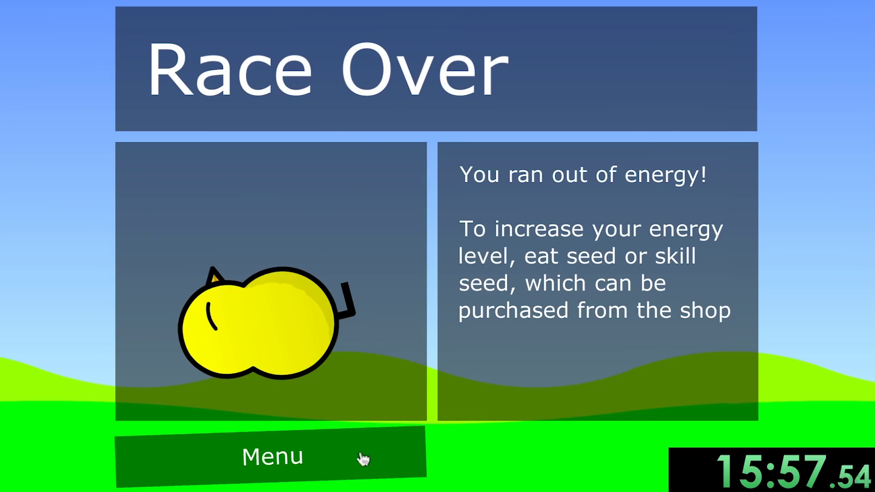
pyautogui.click(363, 460)
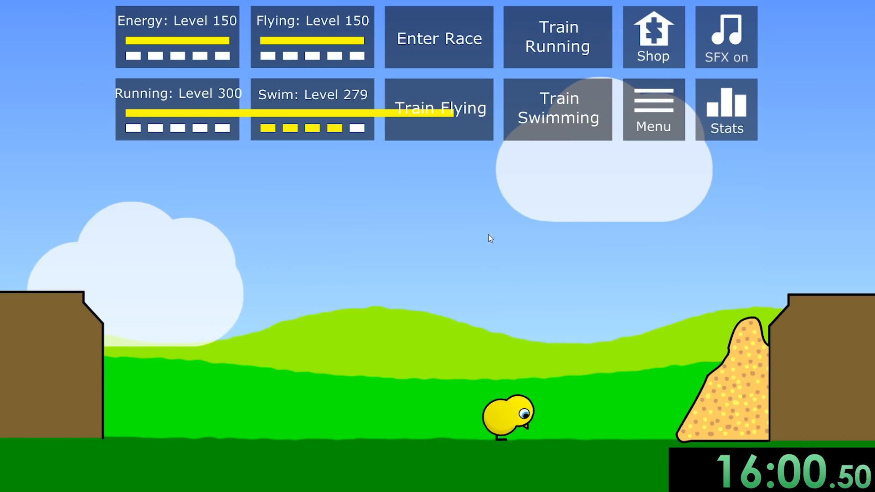
# Re-enter the races, replay Green Valley and start the Rocky Cliff race.
pyautogui.click(430, 61)
pyautogui.click(238, 179)
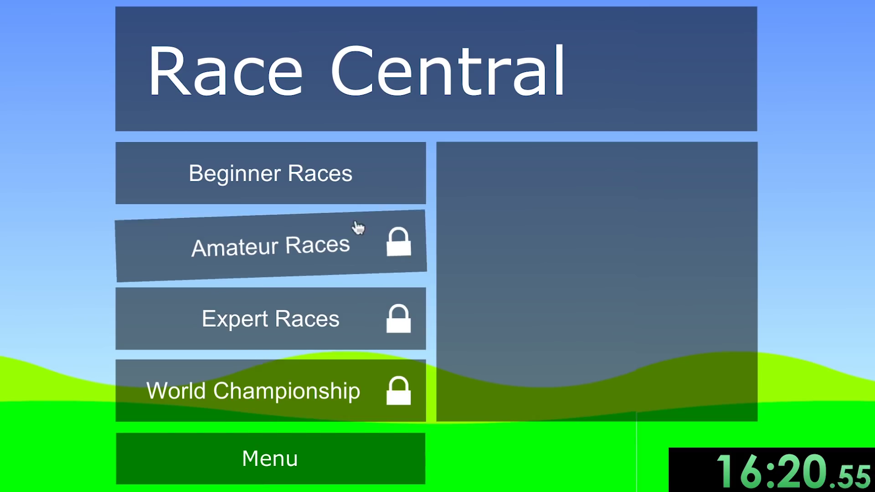
pyautogui.click(358, 178)
pyautogui.click(327, 261)
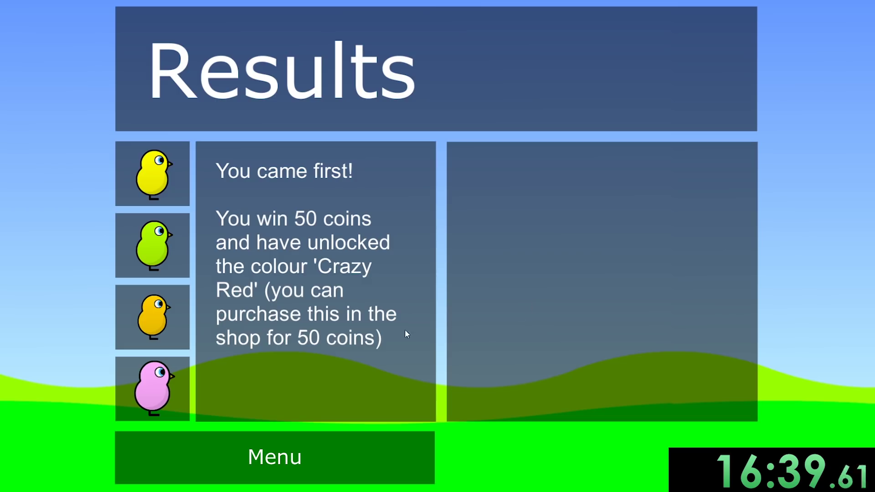
# Return to race selection and win the Shallow Lake beginner race.
pyautogui.click(311, 460)
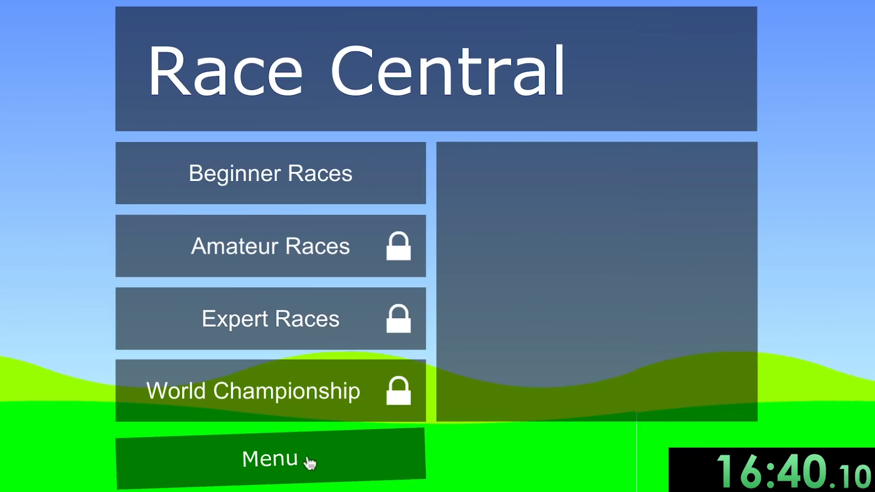
pyautogui.click(314, 181)
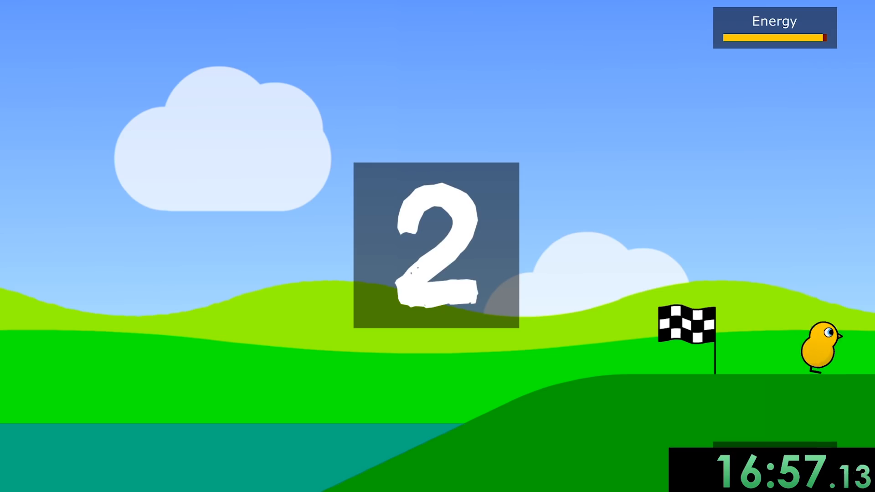
pyautogui.click(482, 301)
# Go back to the beginner track list and start the Natural World race.
pyautogui.click(345, 478)
pyautogui.click(274, 175)
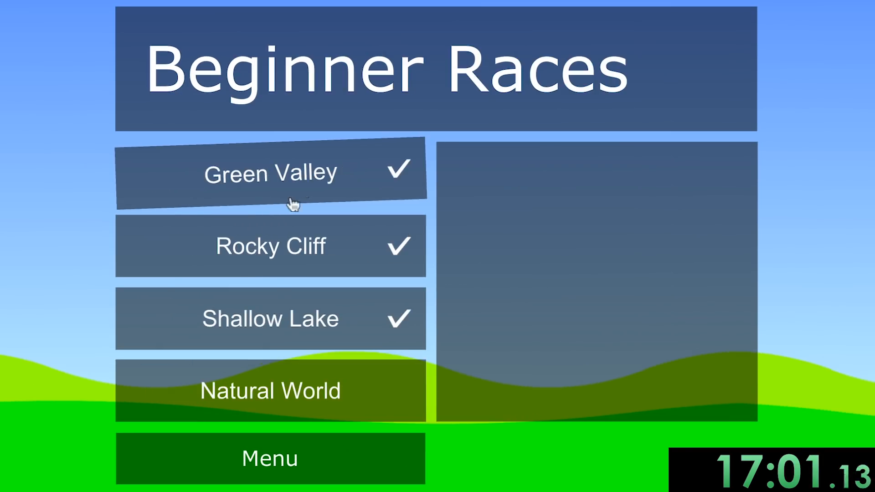
pyautogui.click(259, 376)
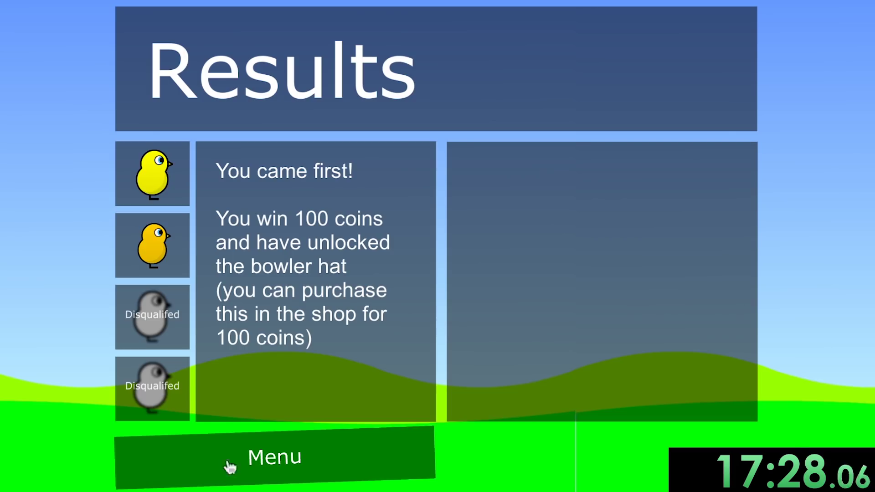
# Return to Race Central and run the amateur races until they are ticked complete.
pyautogui.click(230, 467)
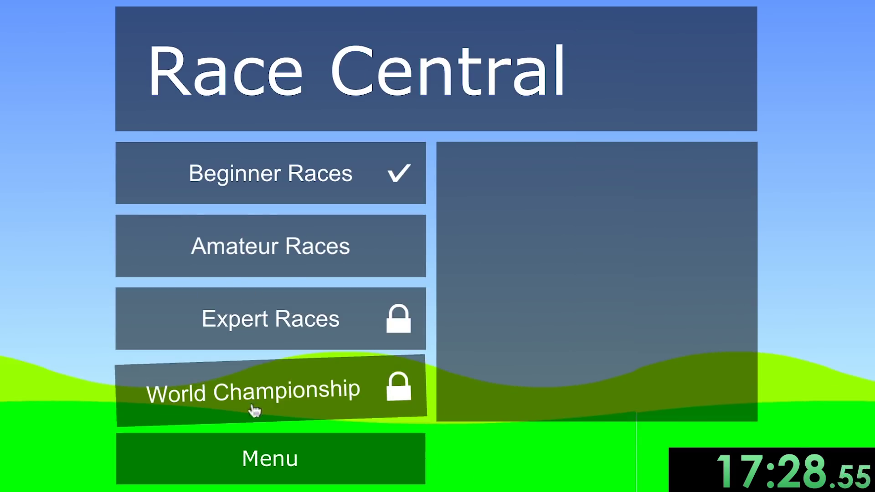
pyautogui.click(304, 253)
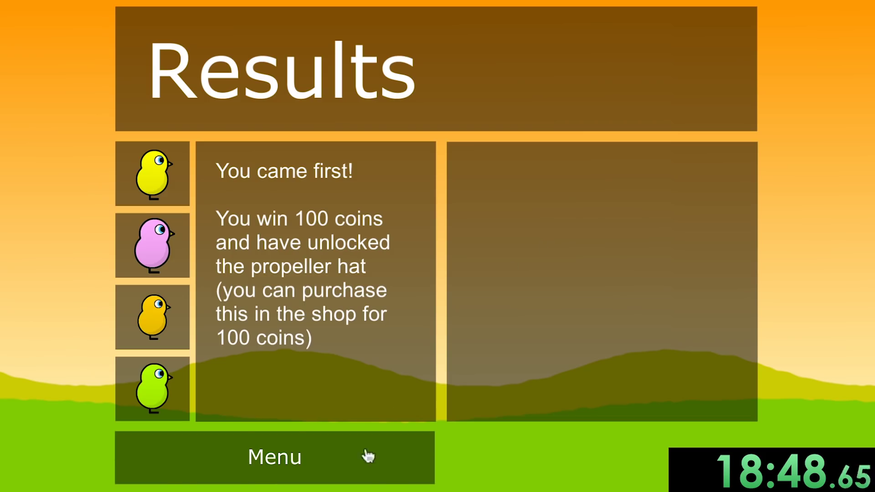
# Enter Expert Races and win the Up the Volcano race.
pyautogui.click(371, 456)
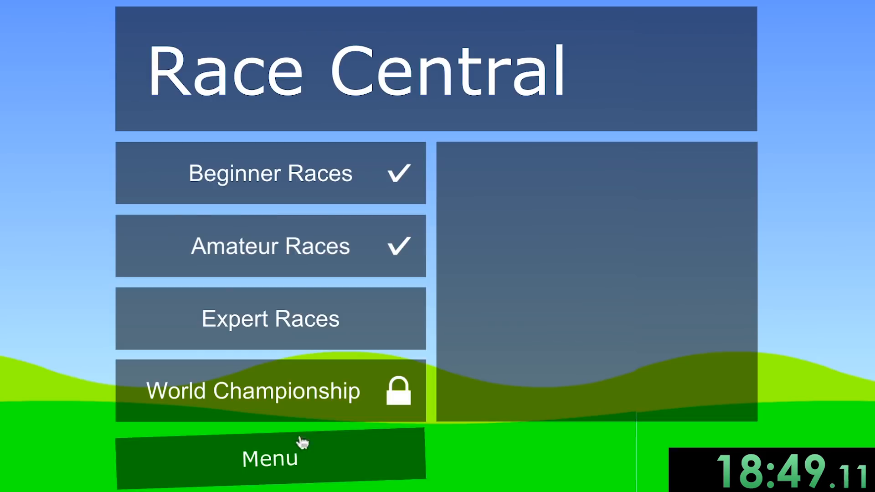
pyautogui.click(282, 319)
pyautogui.click(251, 175)
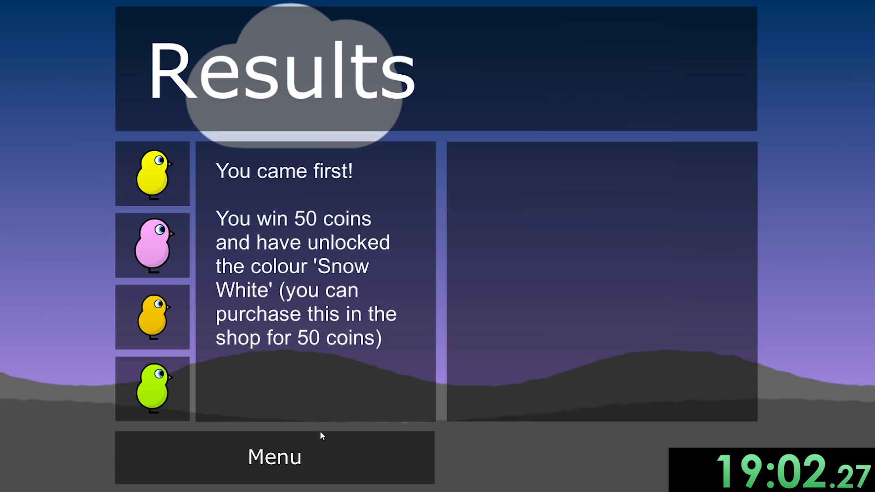
pyautogui.click(320, 438)
# Start the next expert race and then the Volcano Challenge.
pyautogui.click(319, 304)
pyautogui.click(281, 253)
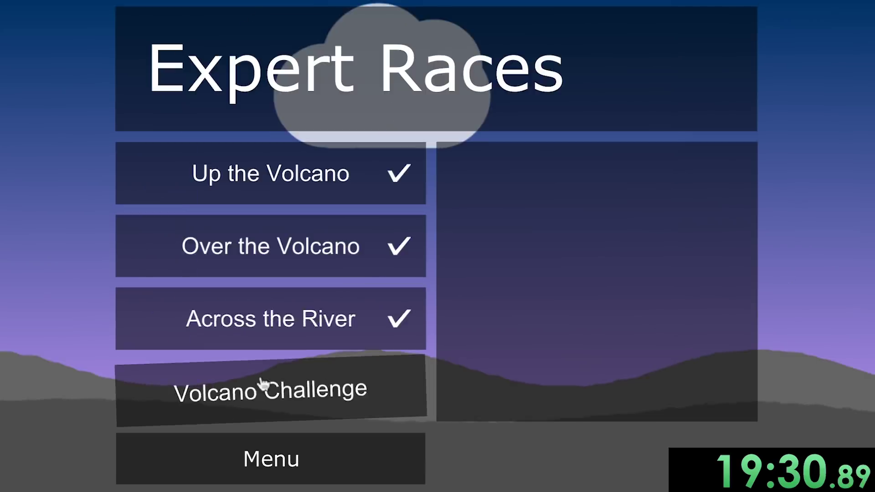
pyautogui.click(264, 388)
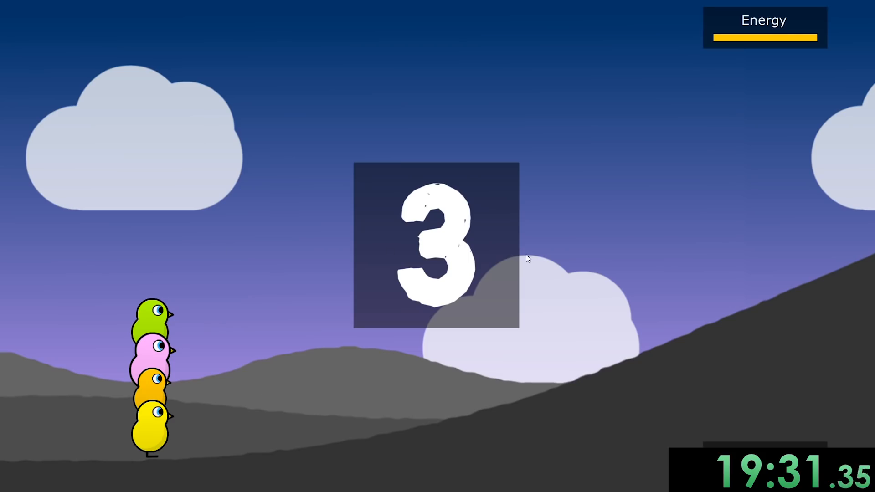